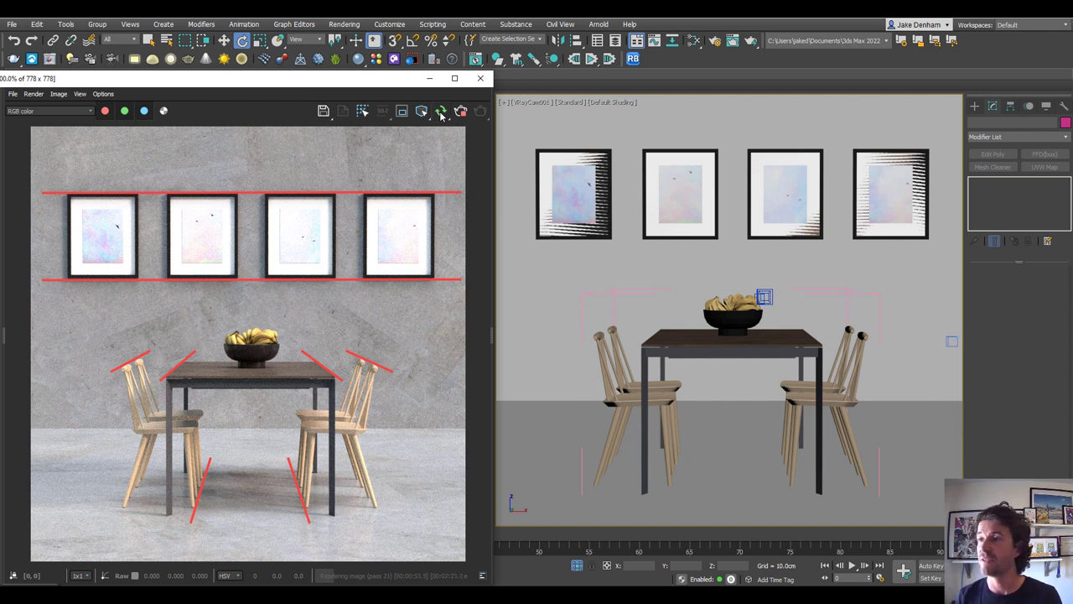
# Step: Turn off angle snap and rotate the four dining chairs by small, differing angles about the vertical axis
pyautogui.click(733, 431)
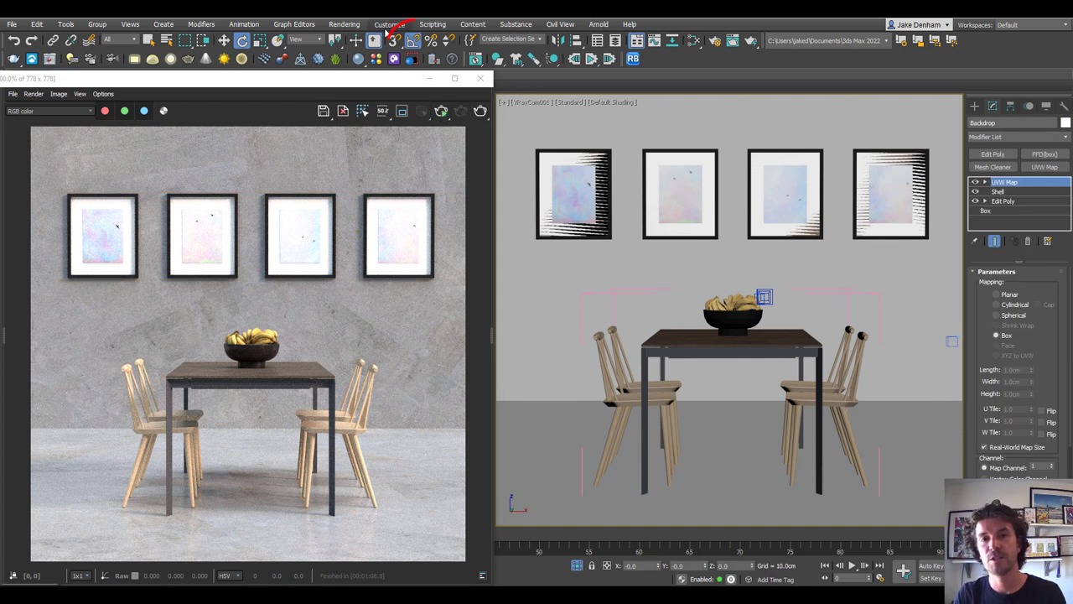
pyautogui.rightClick(771, 327)
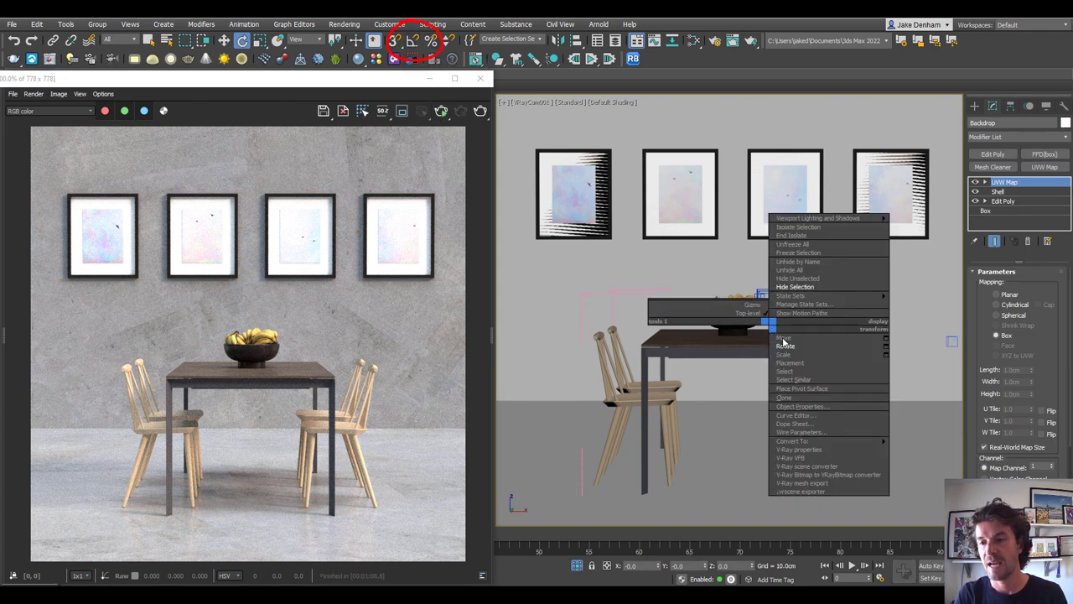
pyautogui.click(616, 390)
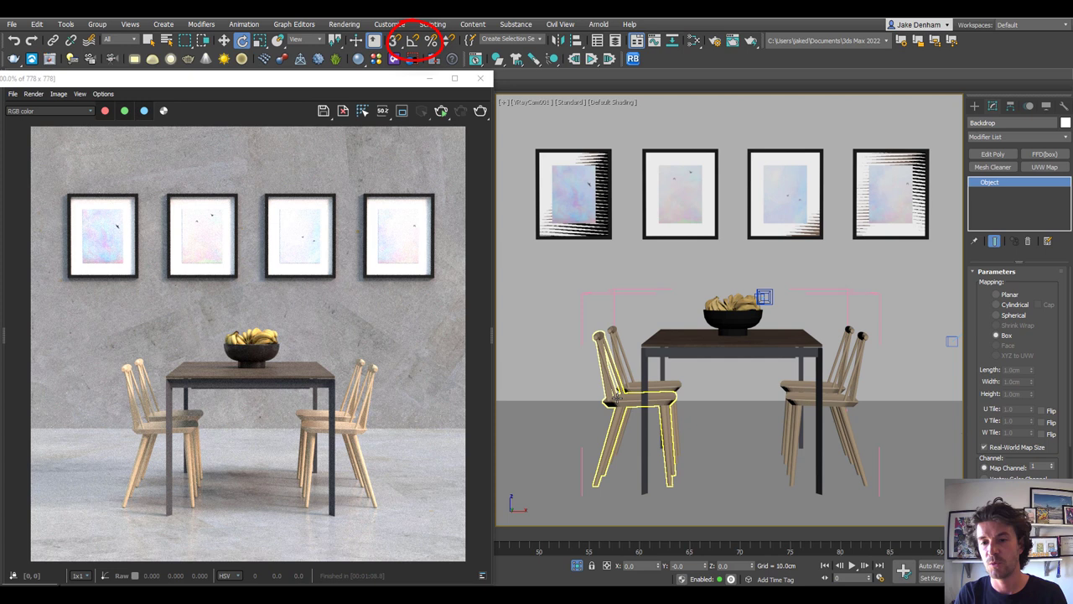
pyautogui.click(639, 409)
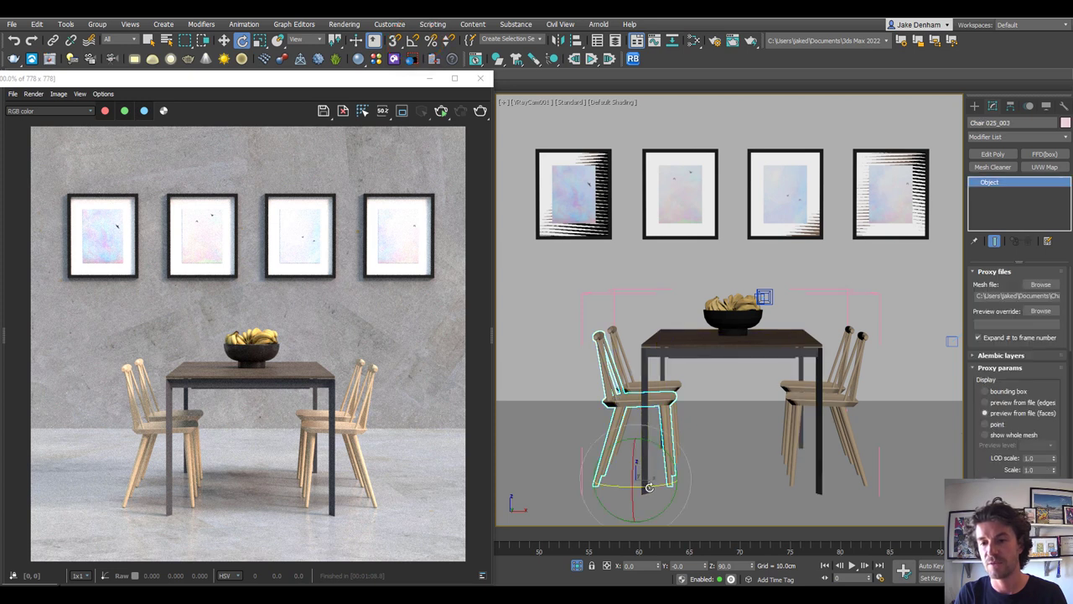
pyautogui.click(634, 385)
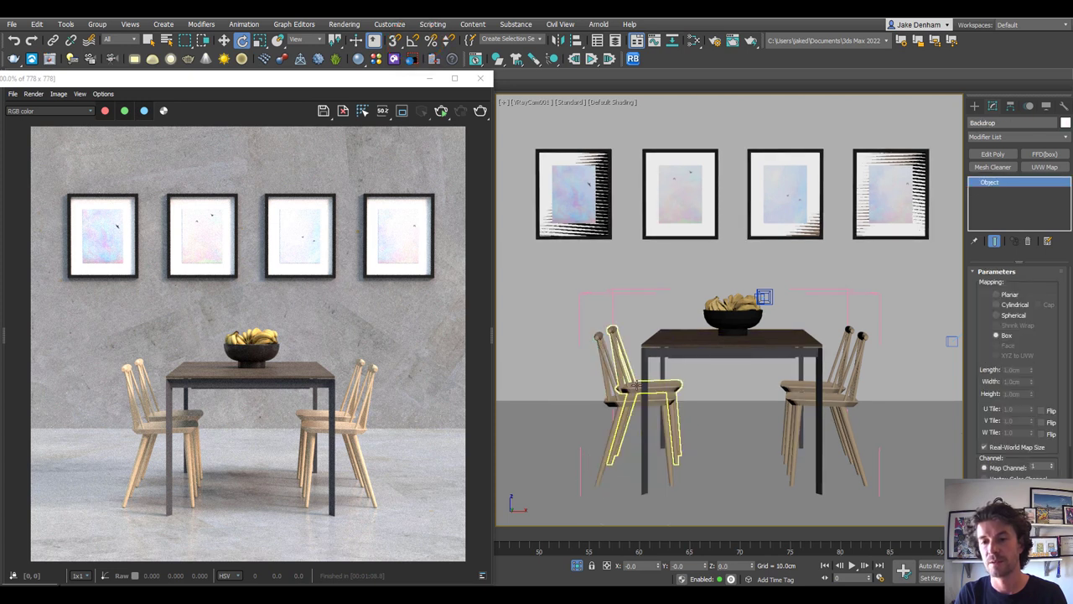
pyautogui.click(635, 385)
pyautogui.click(834, 382)
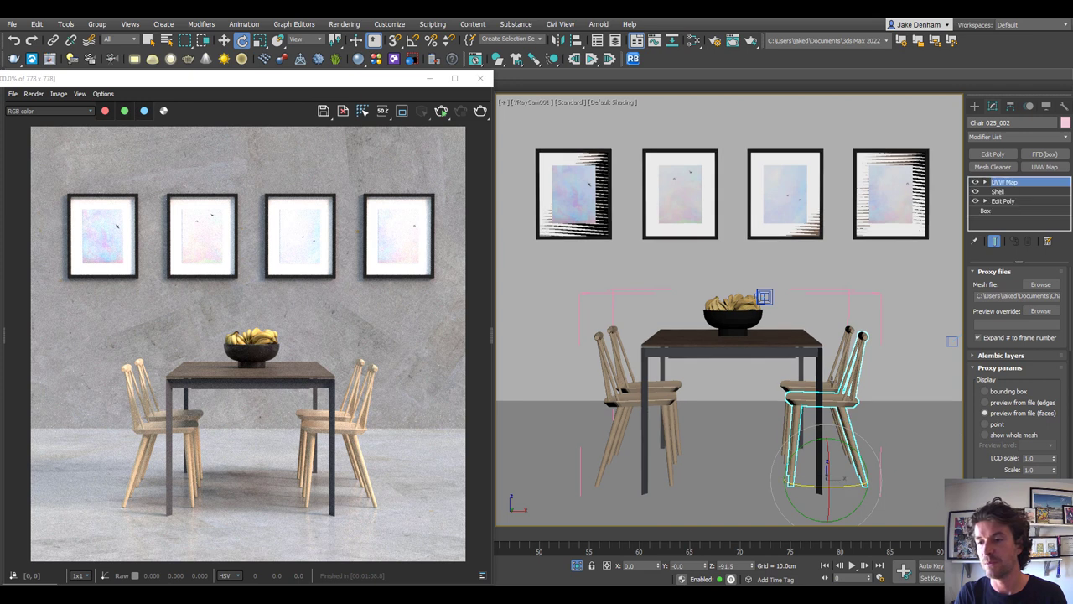
pyautogui.click(835, 386)
pyautogui.click(823, 424)
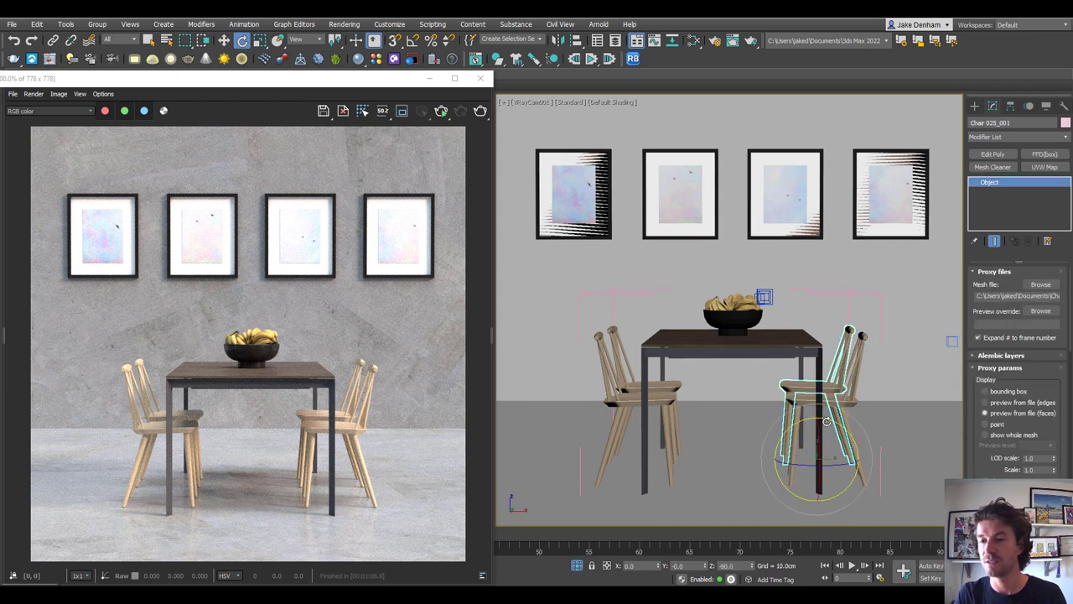
# Step: Nudge the chairs slightly sideways on both sides of the table so they no longer line up perfectly
pyautogui.rightClick(837, 423)
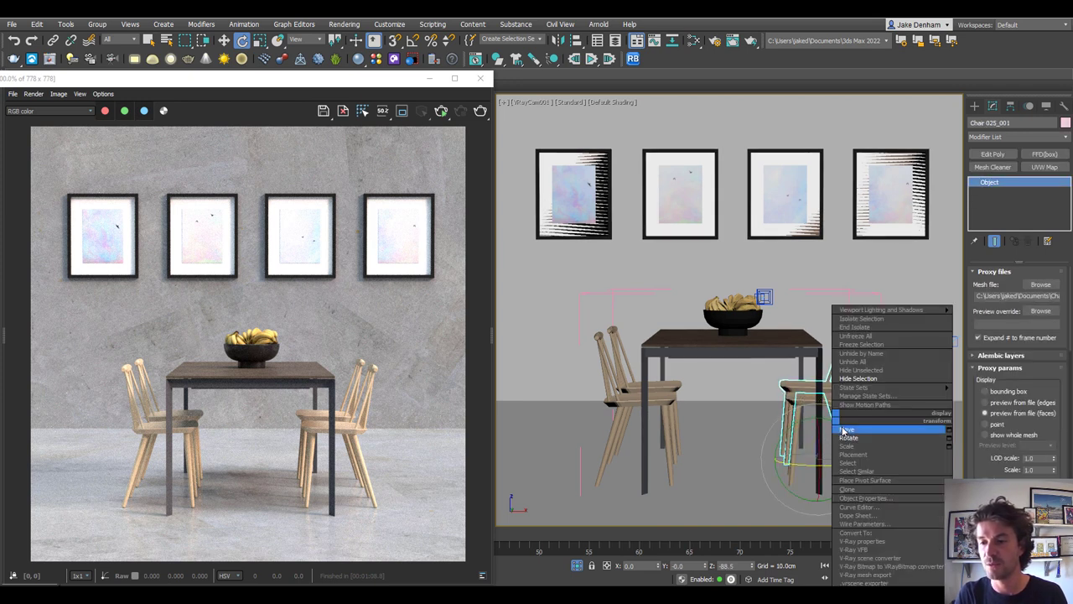
pyautogui.click(846, 431)
pyautogui.moveTo(839, 458); pyautogui.dragTo(851, 459)
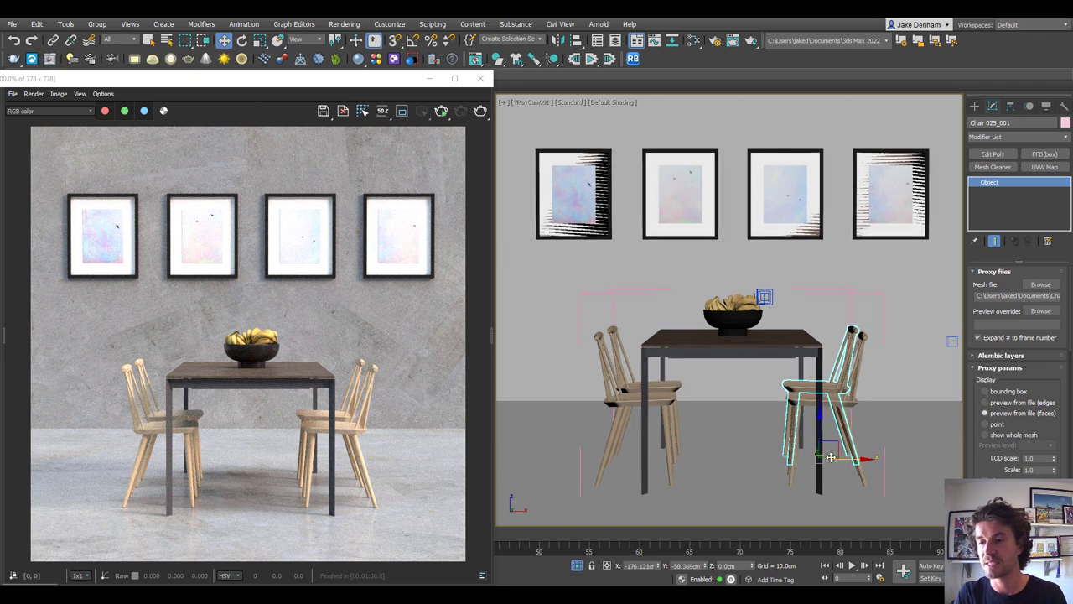
pyautogui.click(691, 427)
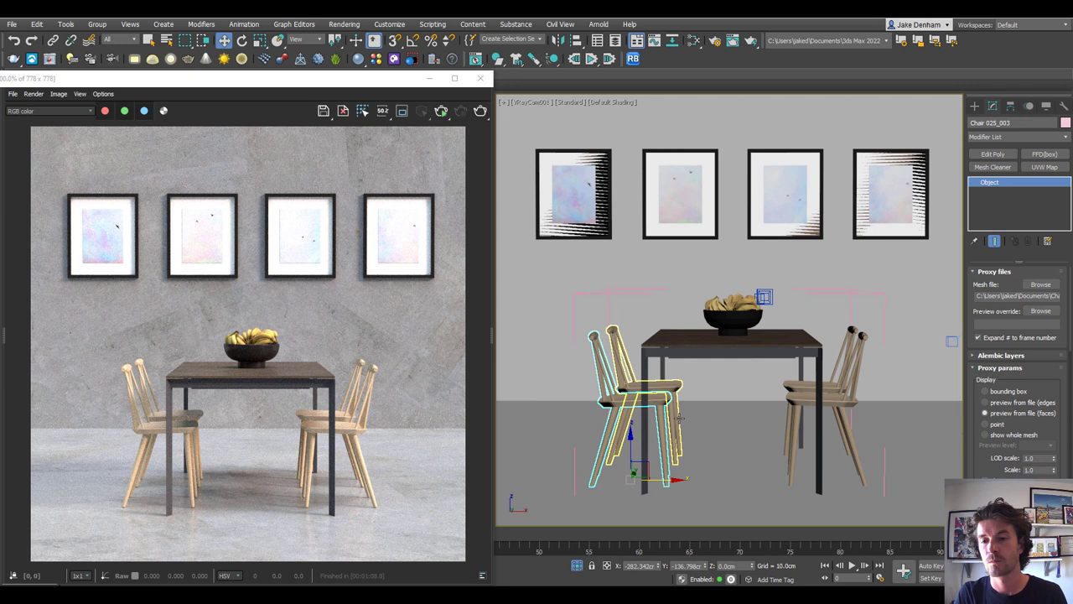
pyautogui.click(674, 472)
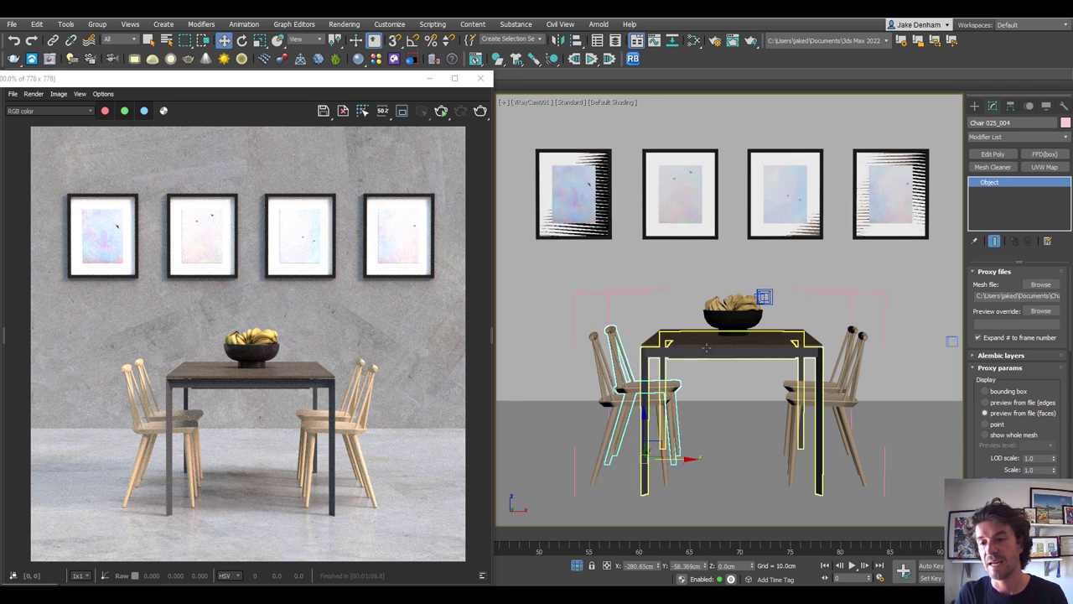
# Step: Select the whole dining table and rotate it about 0.5 degrees around its vertical axis
pyautogui.click(706, 342)
pyautogui.keyDown('ctrl'); pyautogui.click(706, 342); pyautogui.keyUp('ctrl')
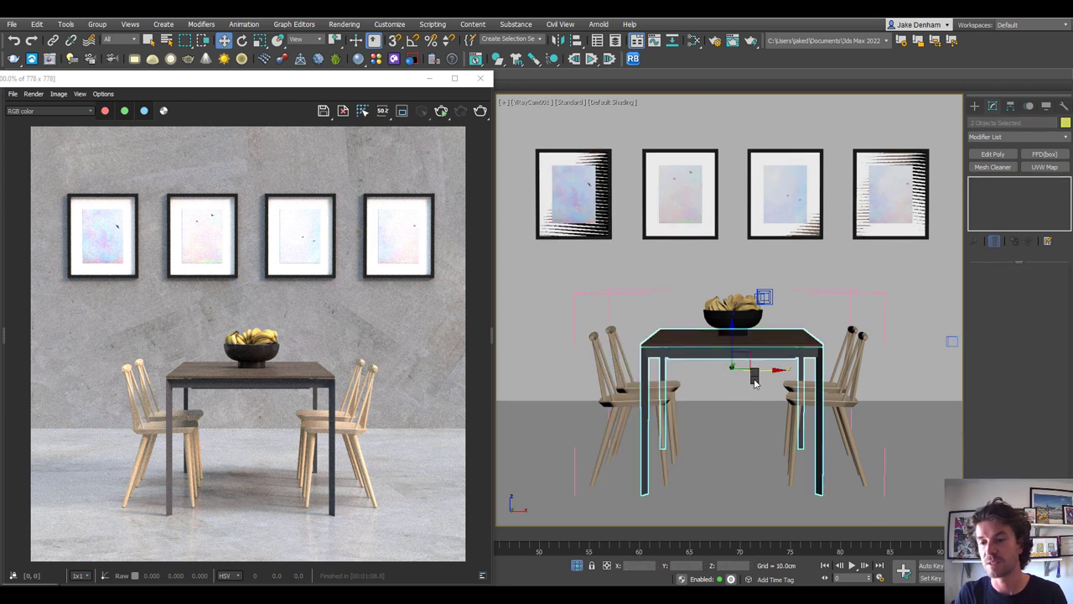
pyautogui.rightClick(752, 379)
pyautogui.click(772, 406)
# Step: Move the first and second framed pictures slightly out of alignment on the wall
pyautogui.press('w')
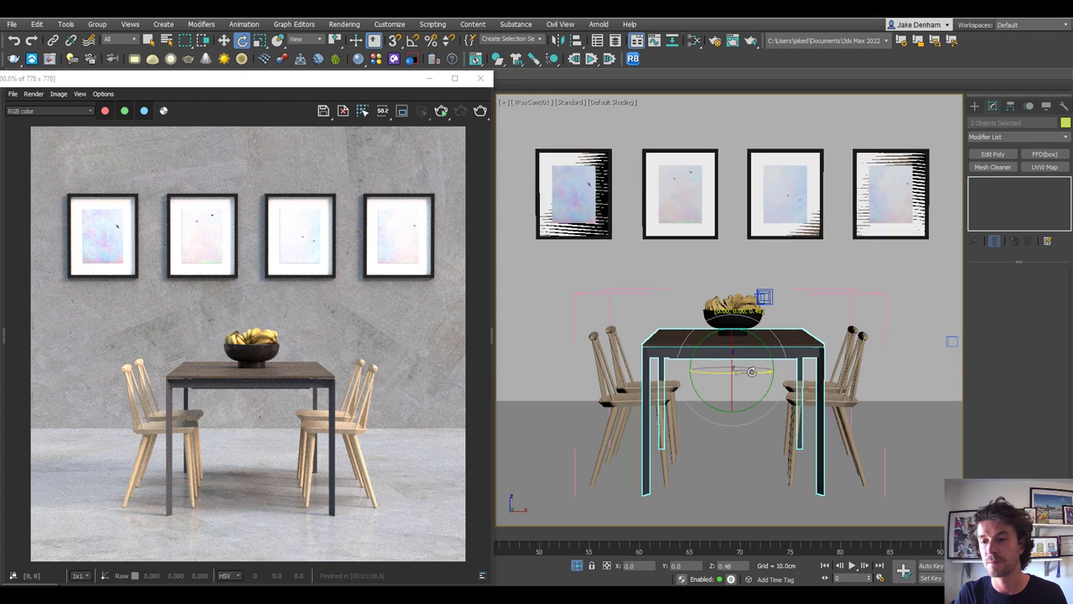
pyautogui.click(570, 178)
pyautogui.moveTo(574, 161); pyautogui.dragTo(580, 161)
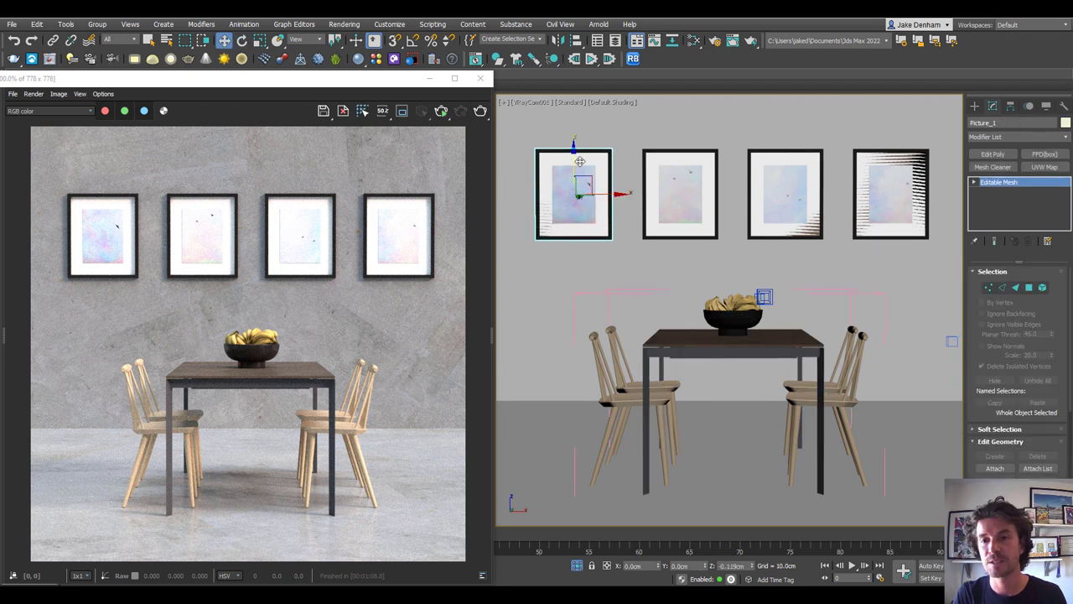
pyautogui.click(689, 194)
pyautogui.moveTo(682, 150); pyautogui.dragTo(681, 153)
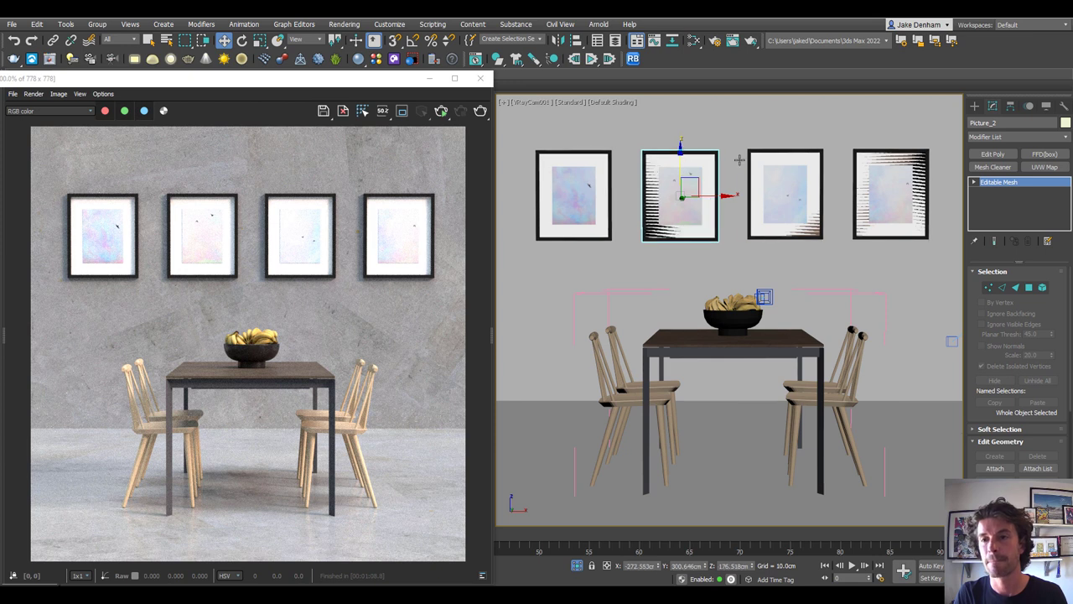
# Step: Tilt the third and first framed pictures by tiny angles so they hang slightly unevenly
pyautogui.click(795, 180)
pyautogui.press('e')
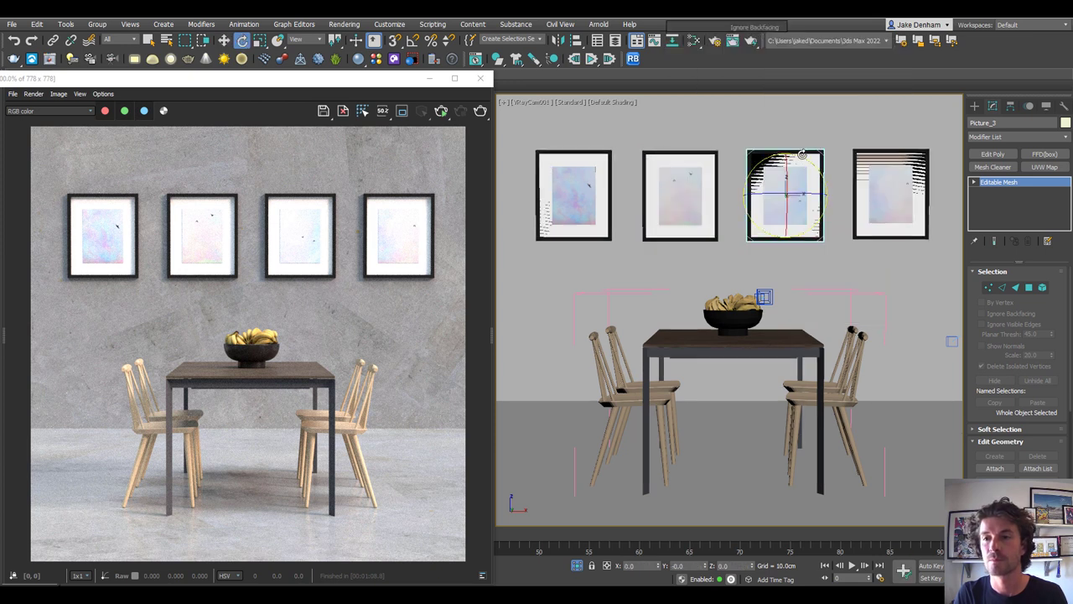
pyautogui.moveTo(809, 158); pyautogui.dragTo(813, 164)
pyautogui.click(574, 195)
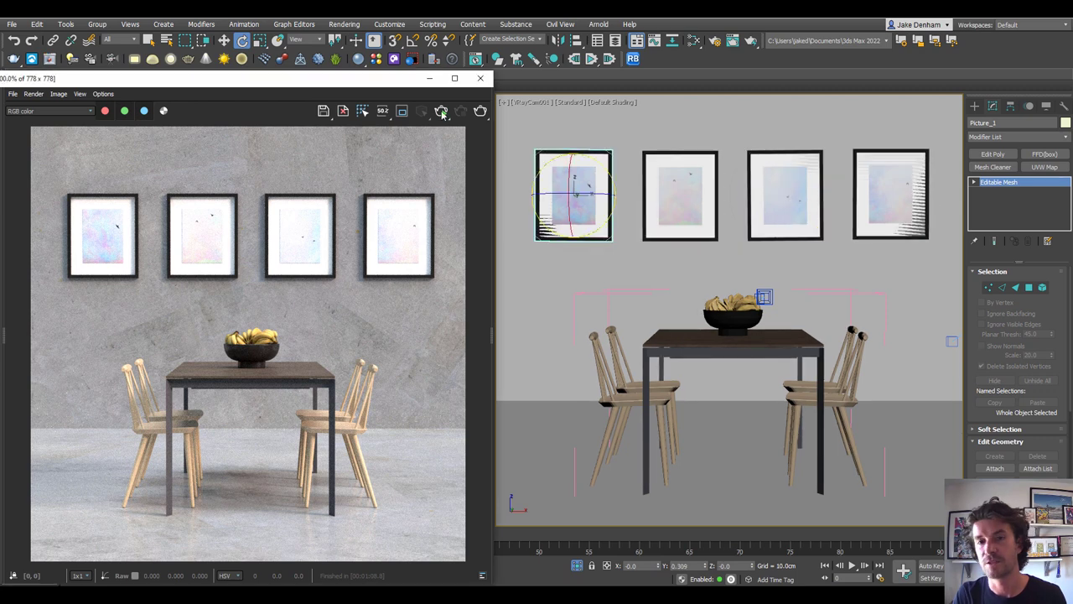
# Step: Re-render the dining scene and compare it with the previous render by sweeping the A/B divider across the image
pyautogui.click(441, 112)
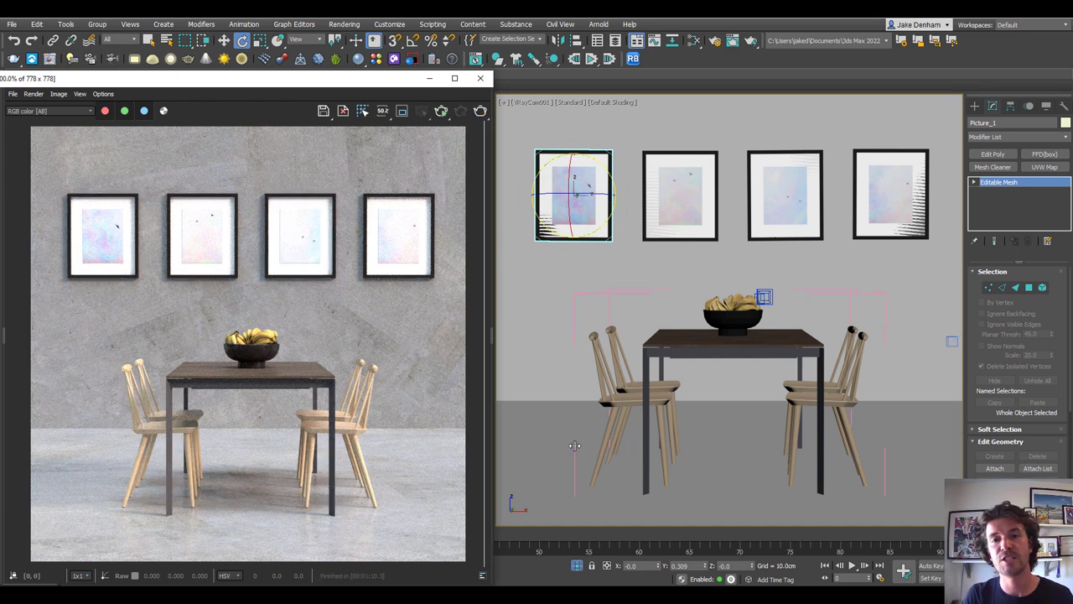
pyautogui.moveTo(484, 445); pyautogui.dragTo(34, 453)
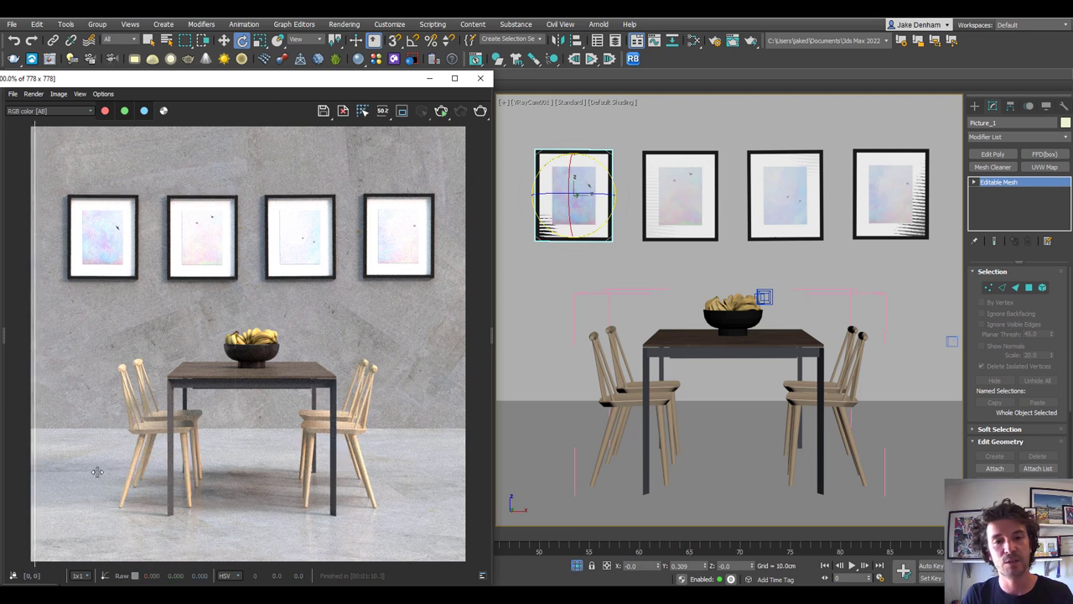
pyautogui.moveTo(98, 472); pyautogui.dragTo(33, 485)
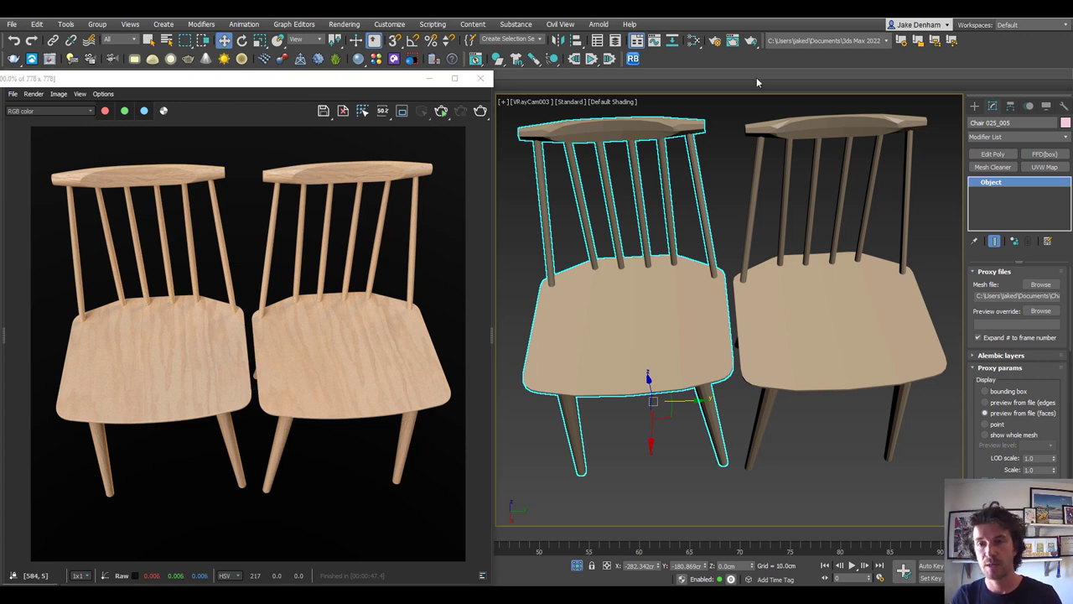
# Step: Load the chair's multi/sub-object material into the Slate Material Editor and add a VRayUVWRandomizer map
pyautogui.press('m')
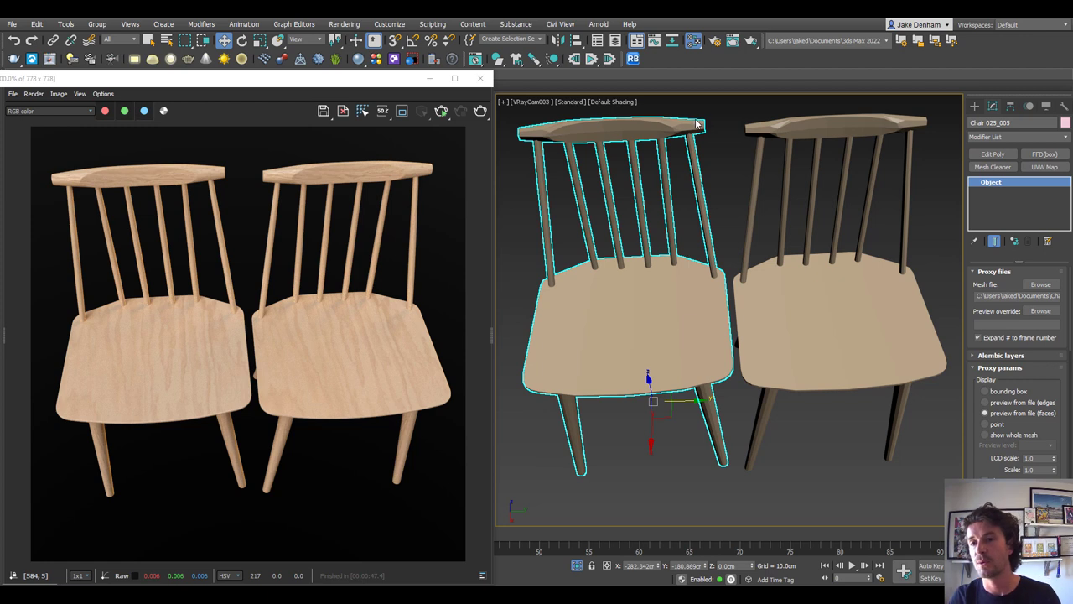
pyautogui.press('m')
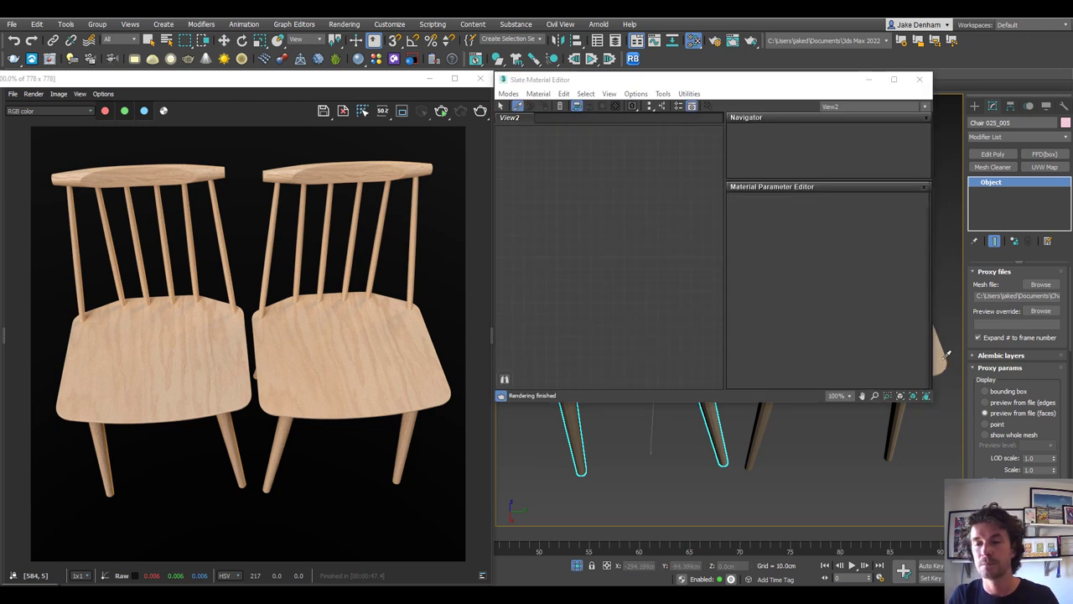
pyautogui.click(946, 356)
pyautogui.rightClick(575, 207)
pyautogui.moveTo(620, 226)
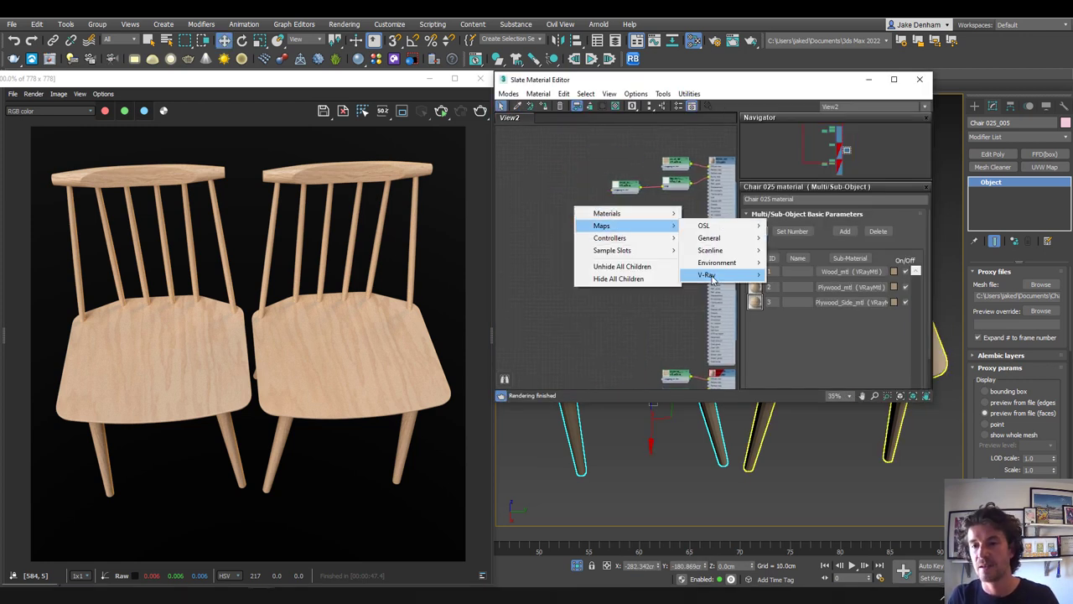
pyautogui.moveTo(712, 279)
pyautogui.click(810, 601)
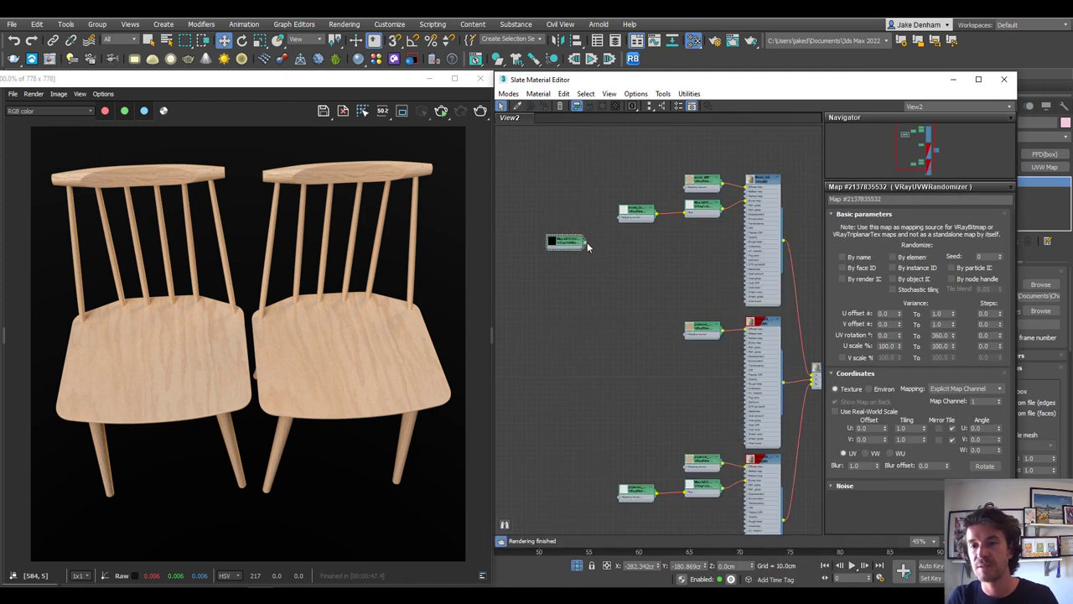
# Step: Connect the randomizer to all wood and plywood bitmaps, randomize by name with maximum UV rotation 0, and re-render the chairs
pyautogui.moveTo(587, 245); pyautogui.dragTo(685, 186)
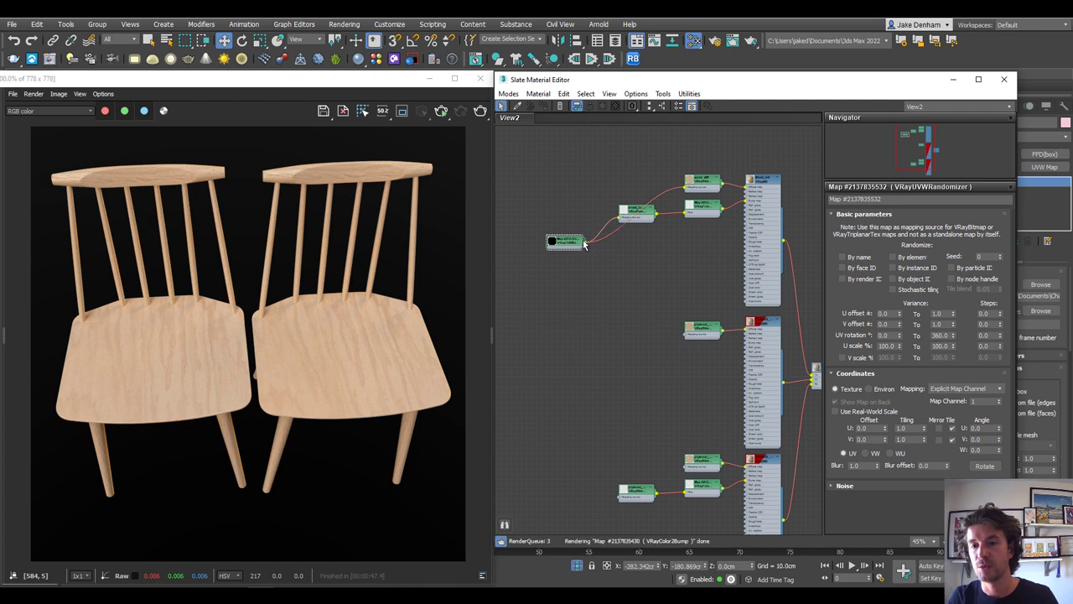
pyautogui.moveTo(586, 244)
pyautogui.mouseDown()
pyautogui.moveTo(689, 346)
pyautogui.moveTo(639, 405)
pyautogui.moveTo(685, 459)
pyautogui.moveTo(630, 490)
pyautogui.mouseUp()
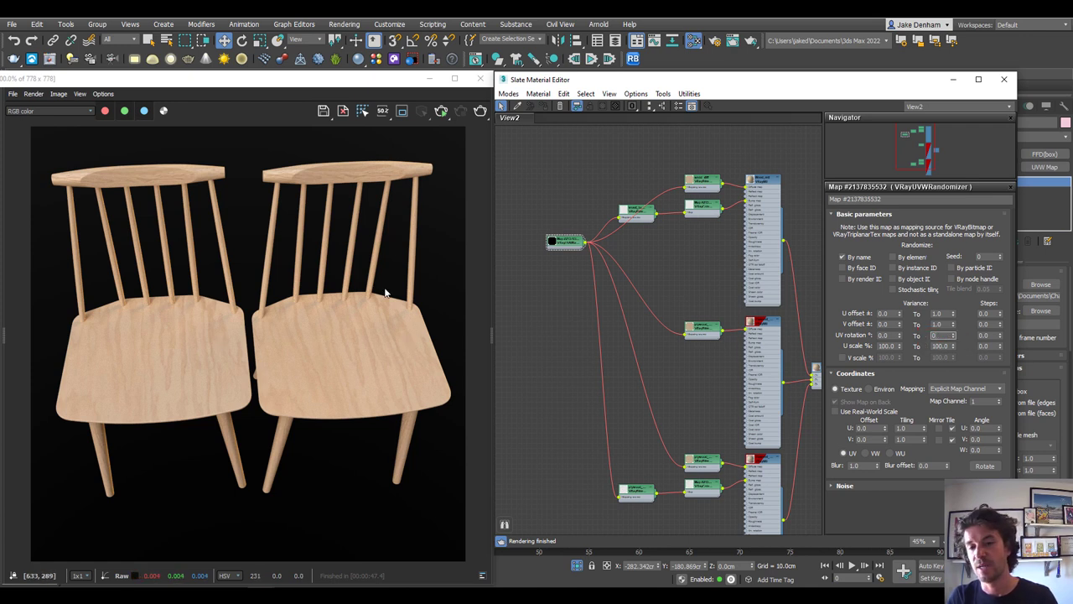
pyautogui.click(441, 112)
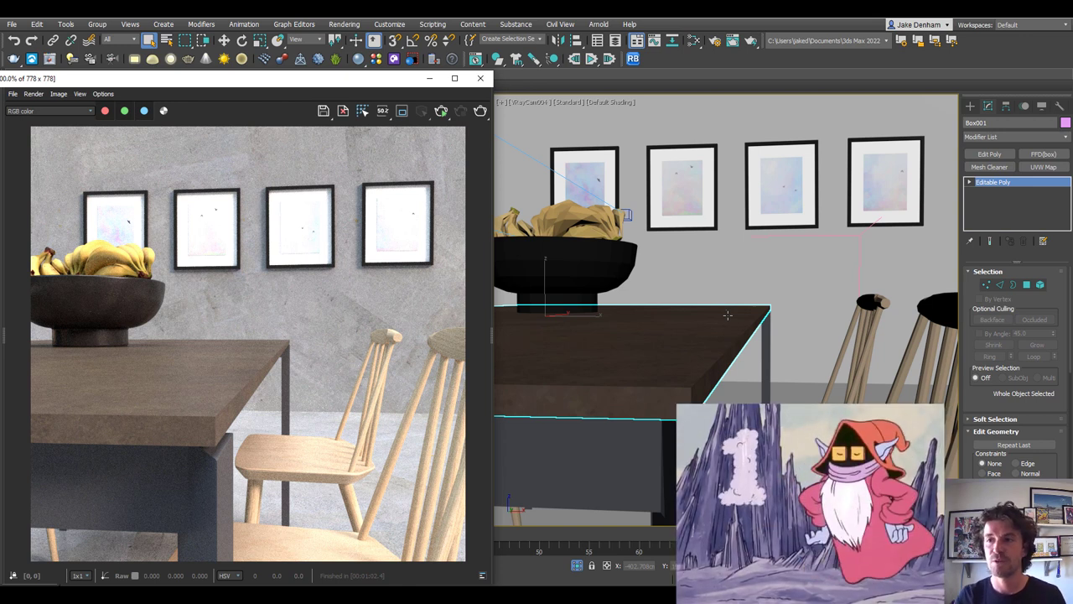
# Step: Add a Chamfer modifier to the tabletop with an amount of 0.1 cm and 2 segments
pyautogui.click(1065, 137)
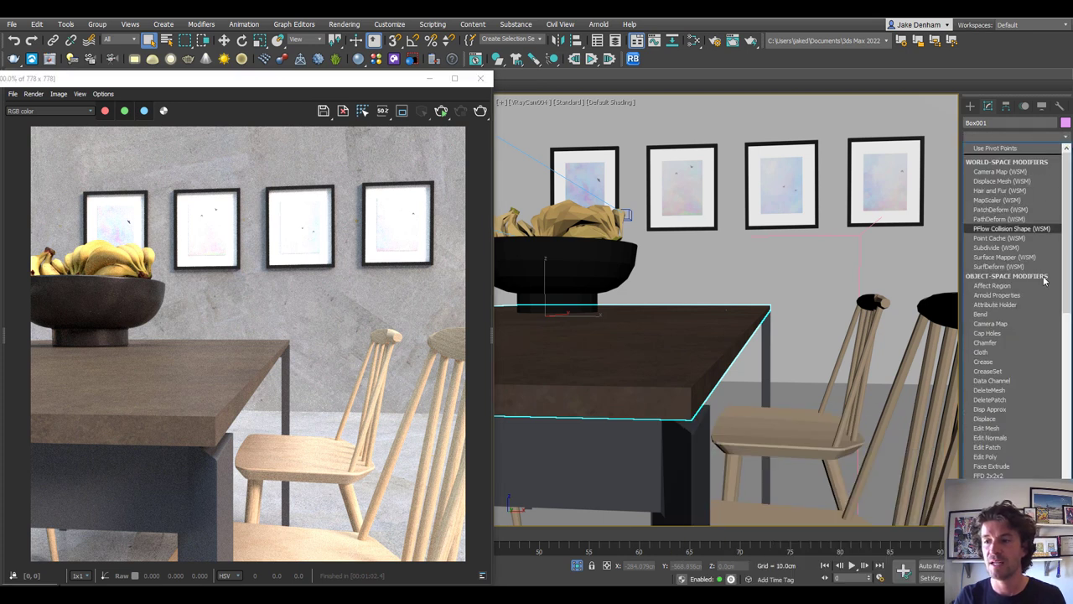
pyautogui.click(1003, 343)
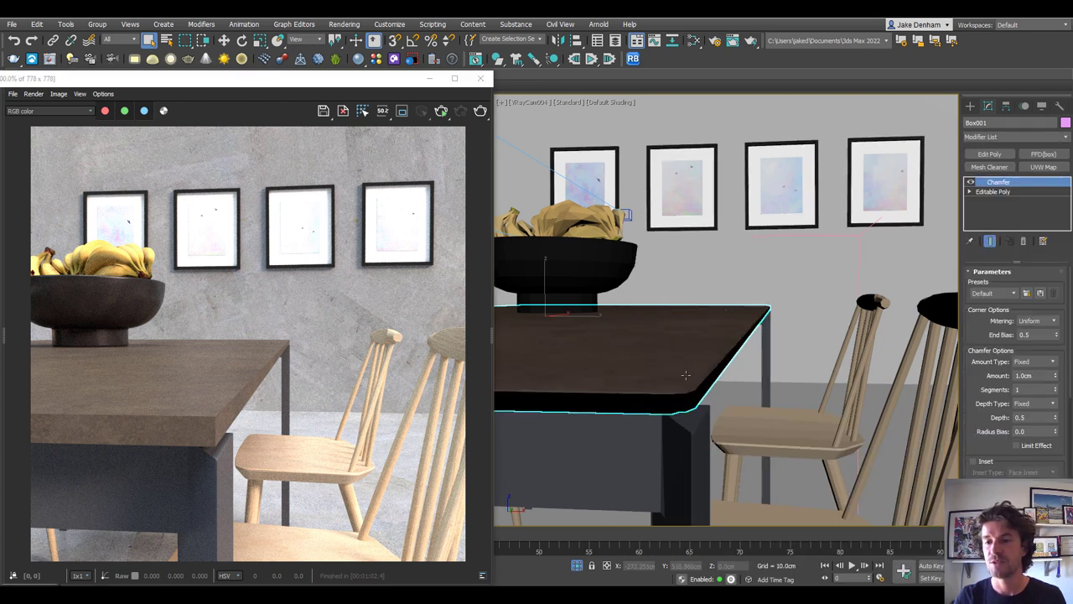
pyautogui.doubleClick(1025, 376)
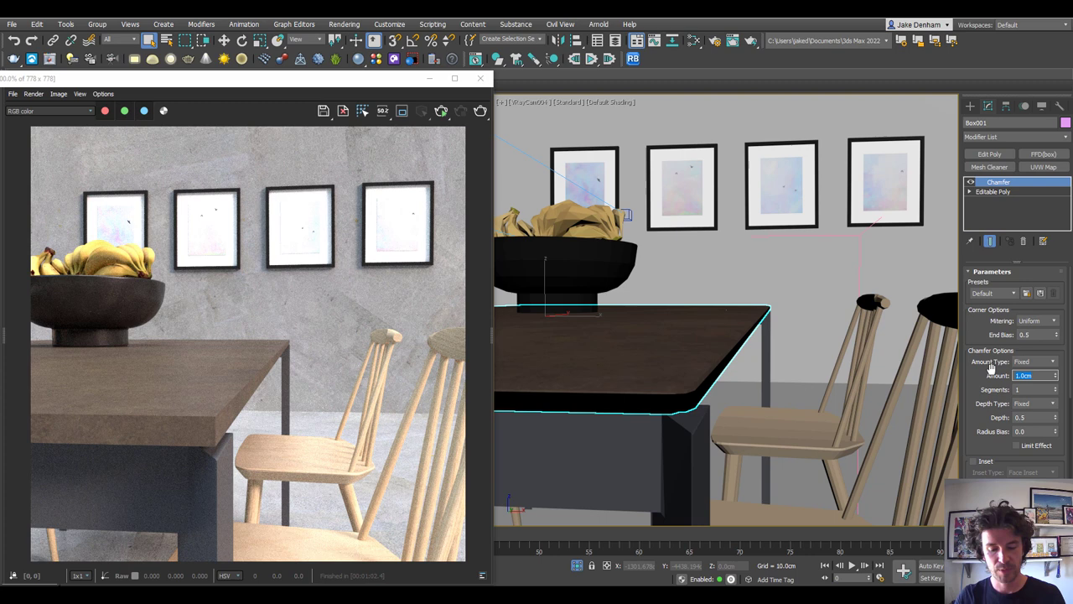
pyautogui.write('0.1')
pyautogui.press('Return')
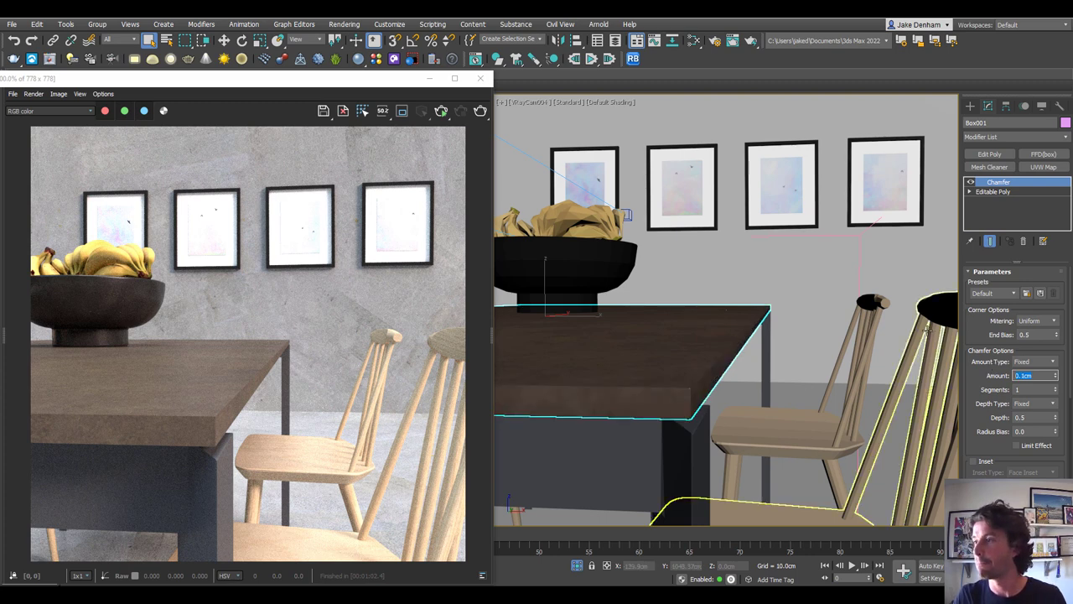
pyautogui.click(1056, 389)
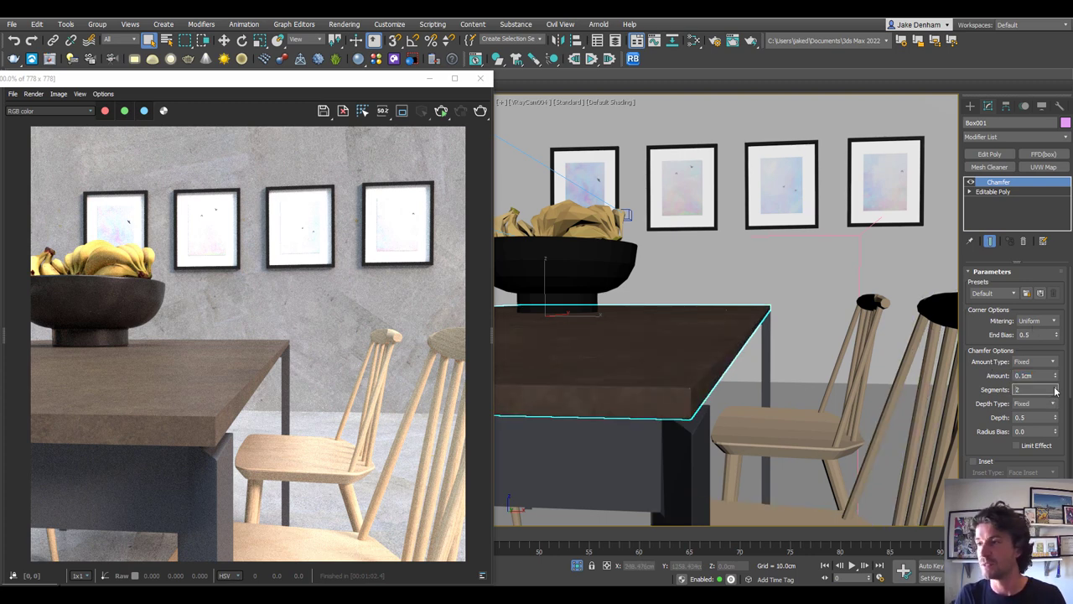
# Step: Render the chamfered tabletop and compare its edges with the previous render using the A/B divider
pyautogui.click(444, 113)
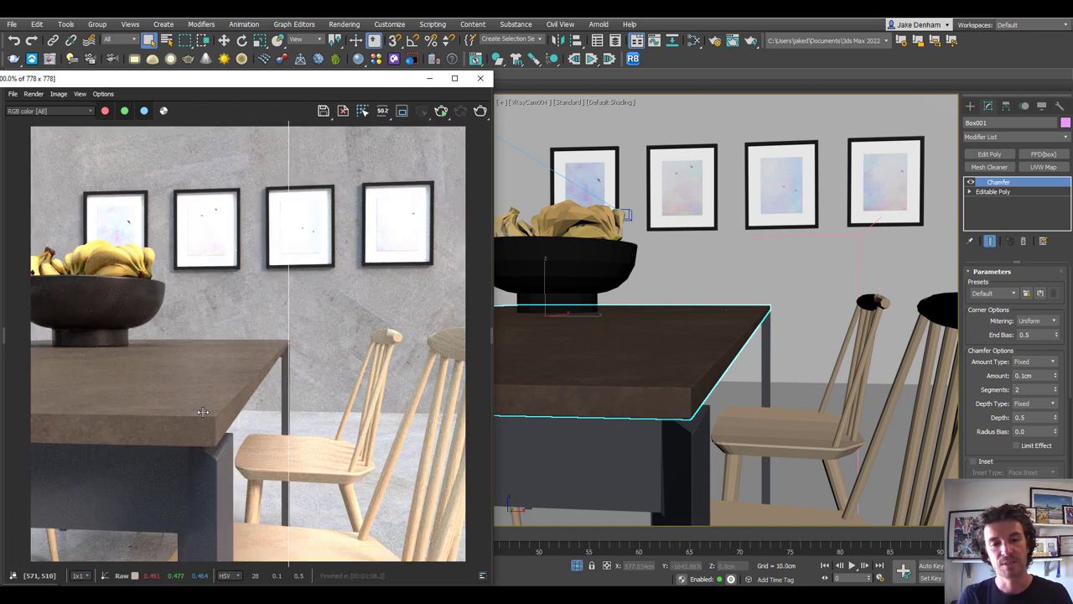
pyautogui.moveTo(203, 411); pyautogui.dragTo(7, 432)
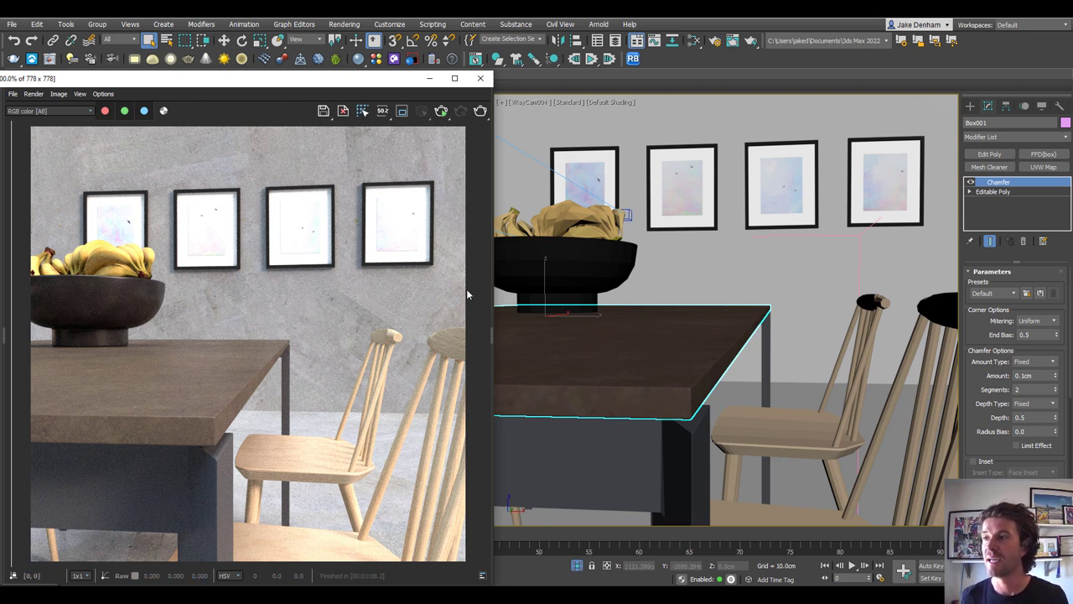
# Step: Delete the tabletop's Chamfer modifier and load the table's multi/sub-object material into the Slate Material Editor
pyautogui.rightClick(995, 184)
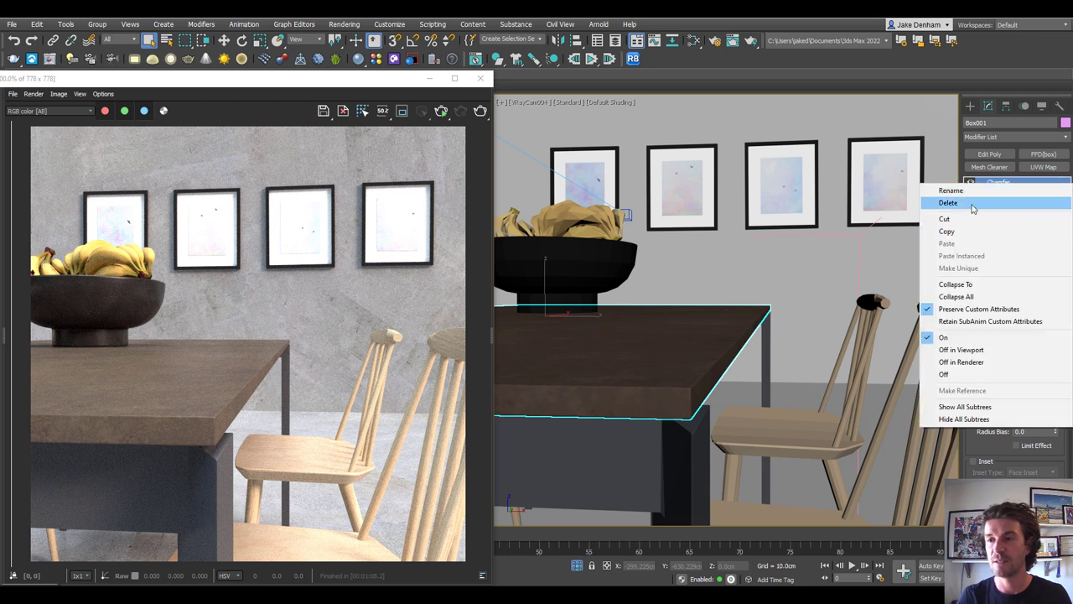
pyautogui.click(965, 203)
pyautogui.click(694, 41)
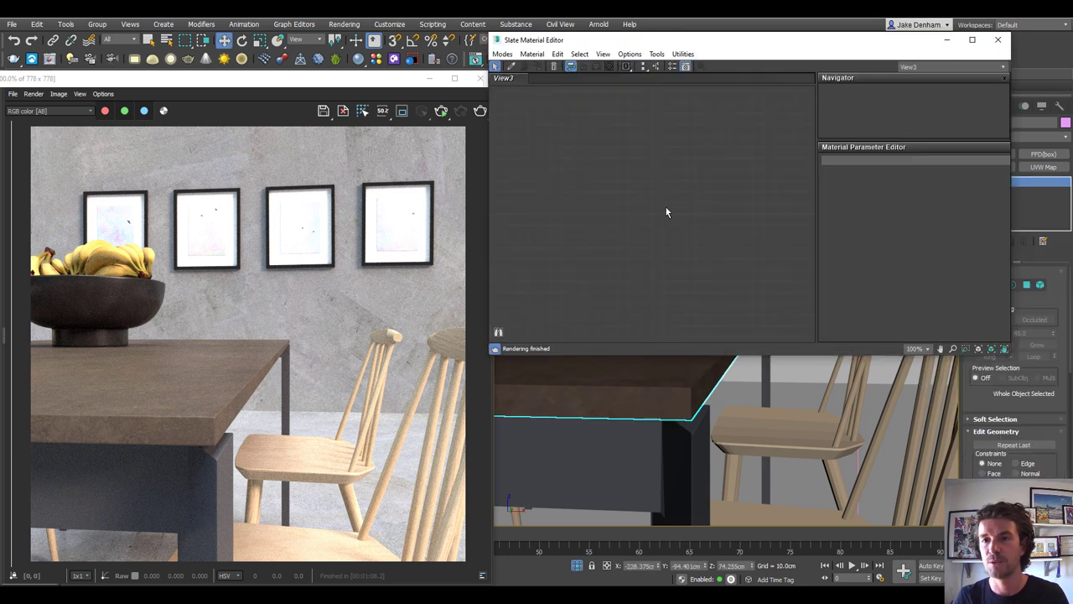
pyautogui.click(511, 66)
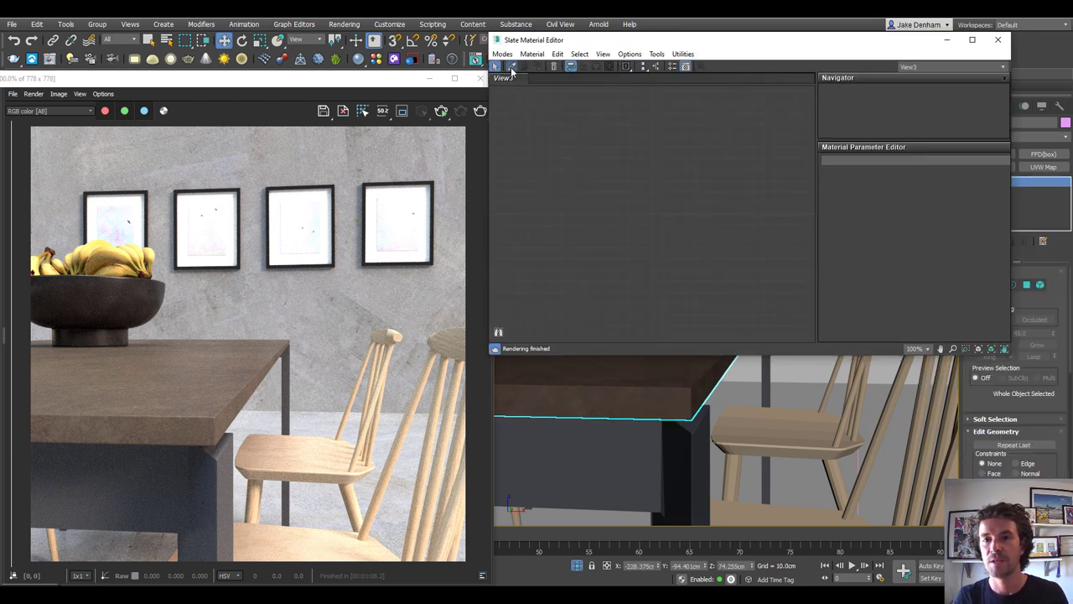
pyautogui.click(656, 362)
pyautogui.moveTo(584, 153); pyautogui.dragTo(719, 327, button='middle')
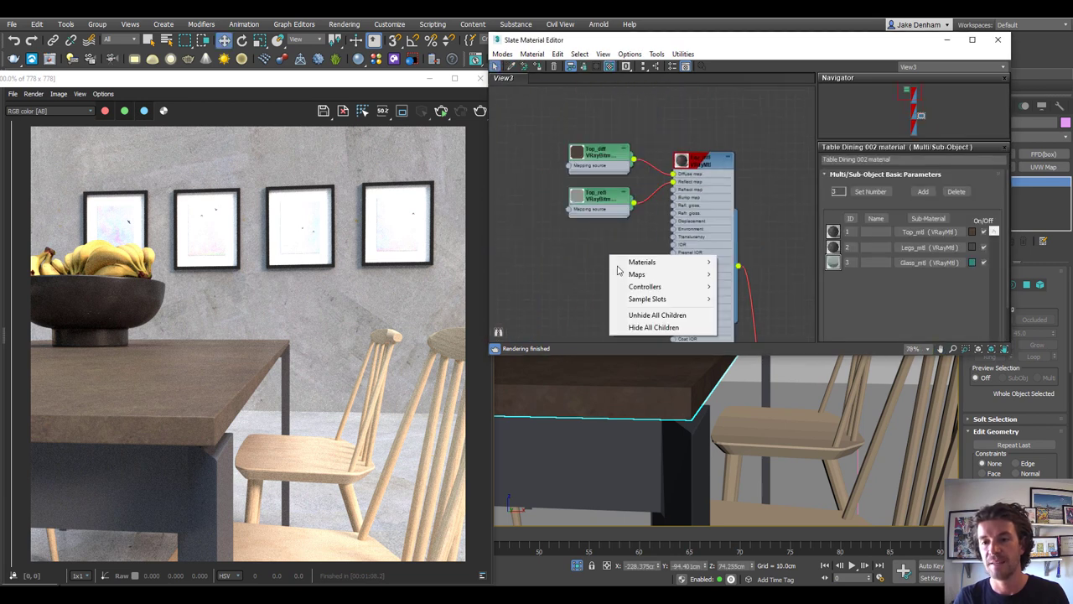
# Step: Add a VRayEdgesTex map with a 0.1 cm rounded-corner radius and connect it to the Top_mtl bump map
pyautogui.moveTo(638, 274)
pyautogui.moveTo(784, 324)
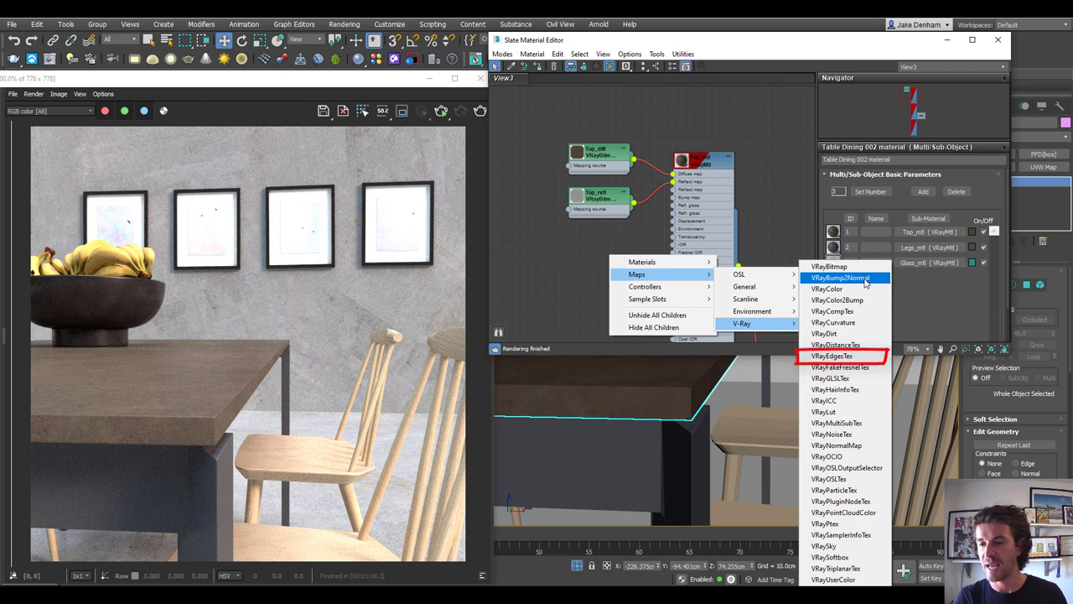
pyautogui.click(838, 356)
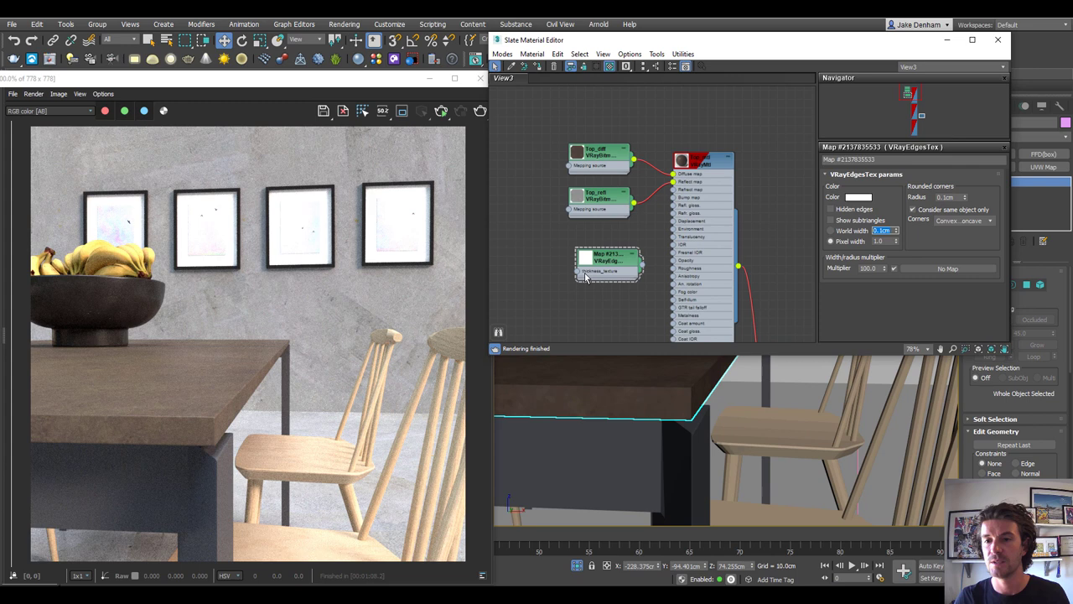
pyautogui.moveTo(642, 269); pyautogui.dragTo(676, 199)
# Step: Render the tabletop with the VRayEdgesTex bump and compare its edges with the previous render using the A/B divider
pyautogui.click(441, 111)
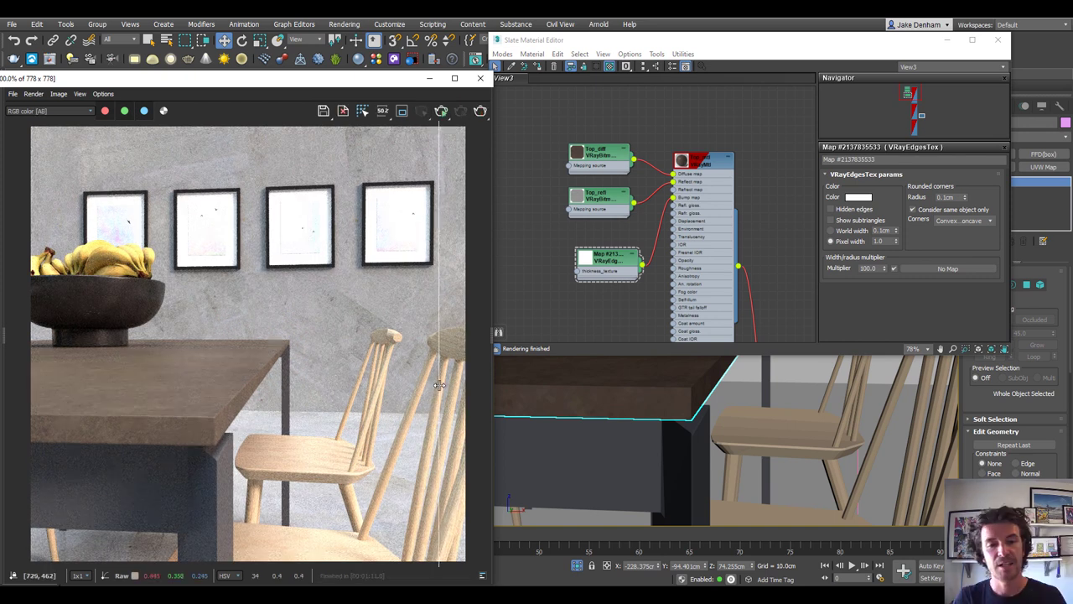
pyautogui.moveTo(440, 436); pyautogui.dragTo(371, 374)
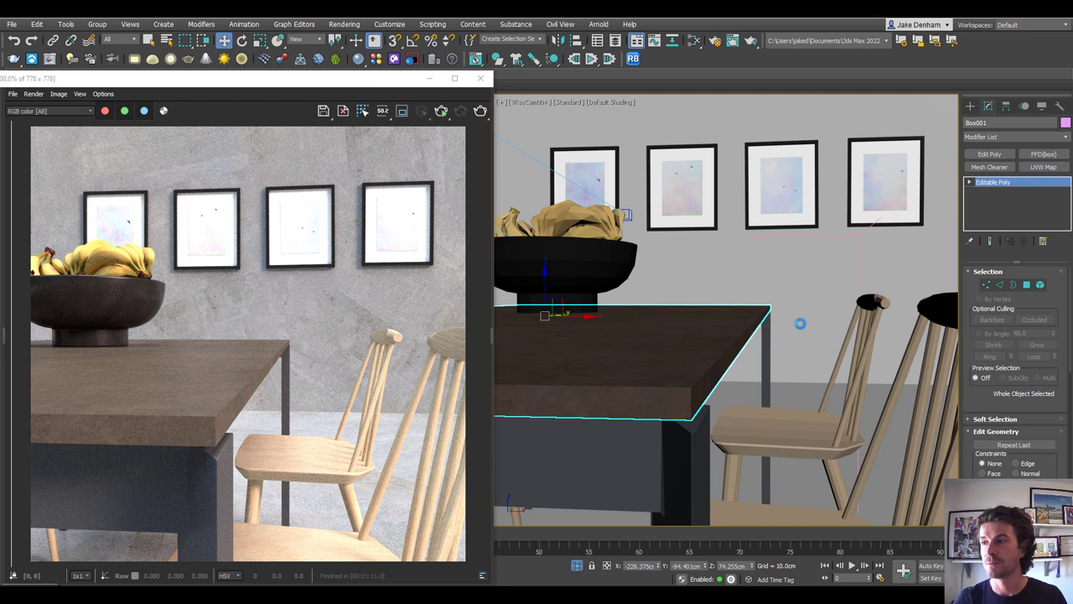
# Step: Show edged faces in the viewport and add a Quadify Mesh modifier to the tabletop with a quad size of 2.5%
pyautogui.press('F4')
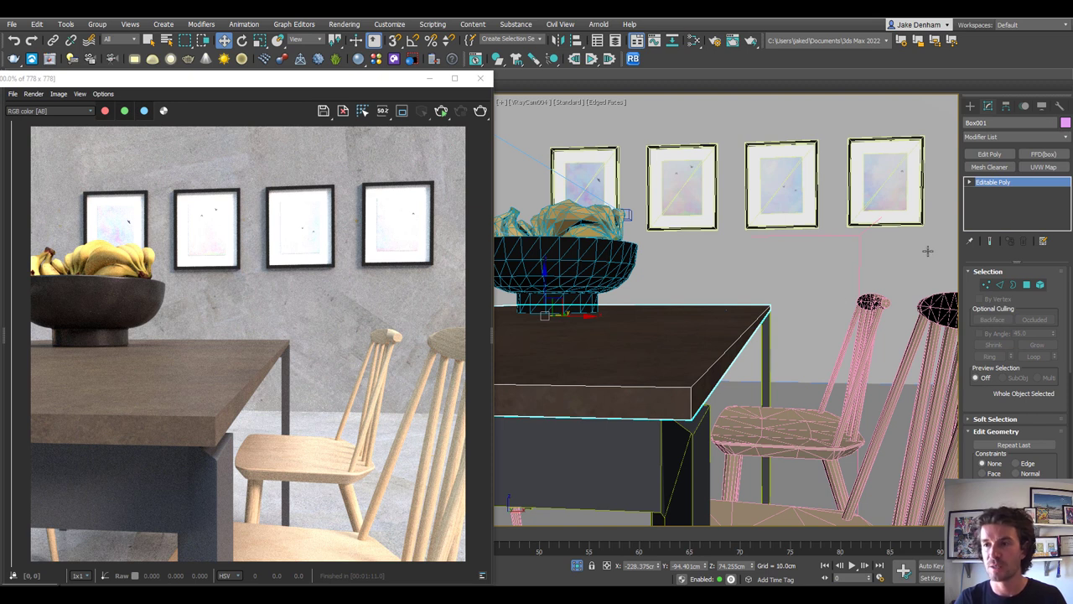
pyautogui.click(1021, 135)
pyautogui.press('q')
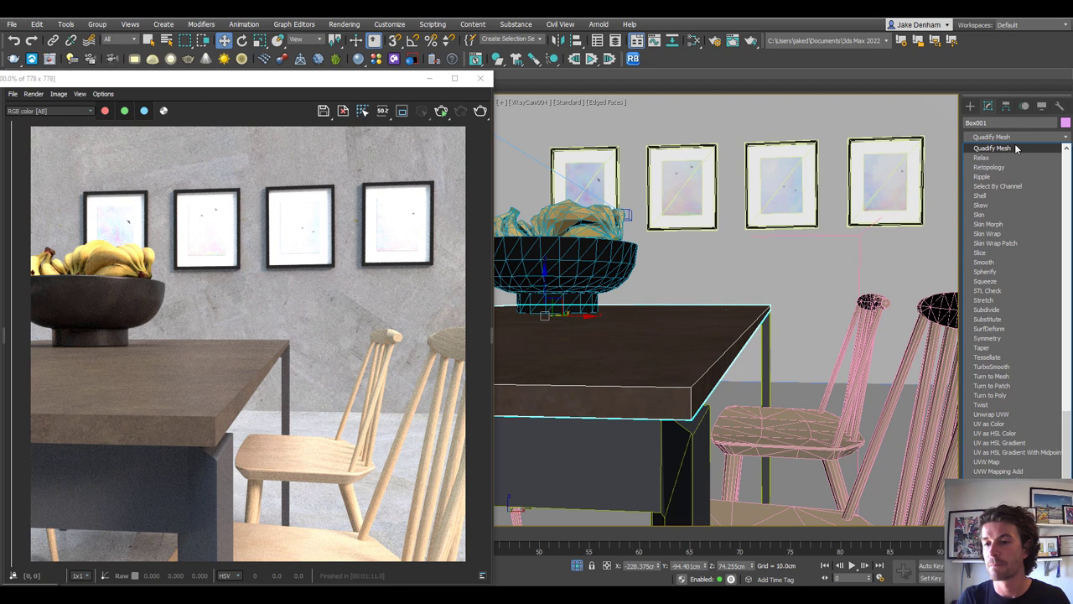
pyautogui.click(1017, 148)
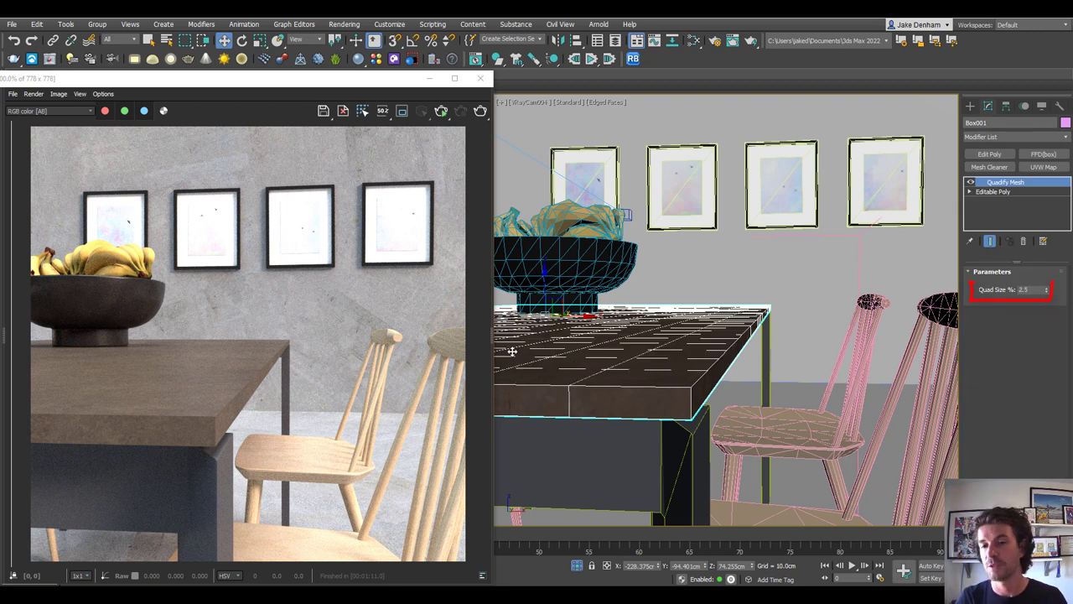
# Step: Add a Noise modifier above Quadify Mesh on the tabletop with a strength of 0.5 cm on X, Y and Z
pyautogui.click(1014, 137)
pyautogui.press('n')
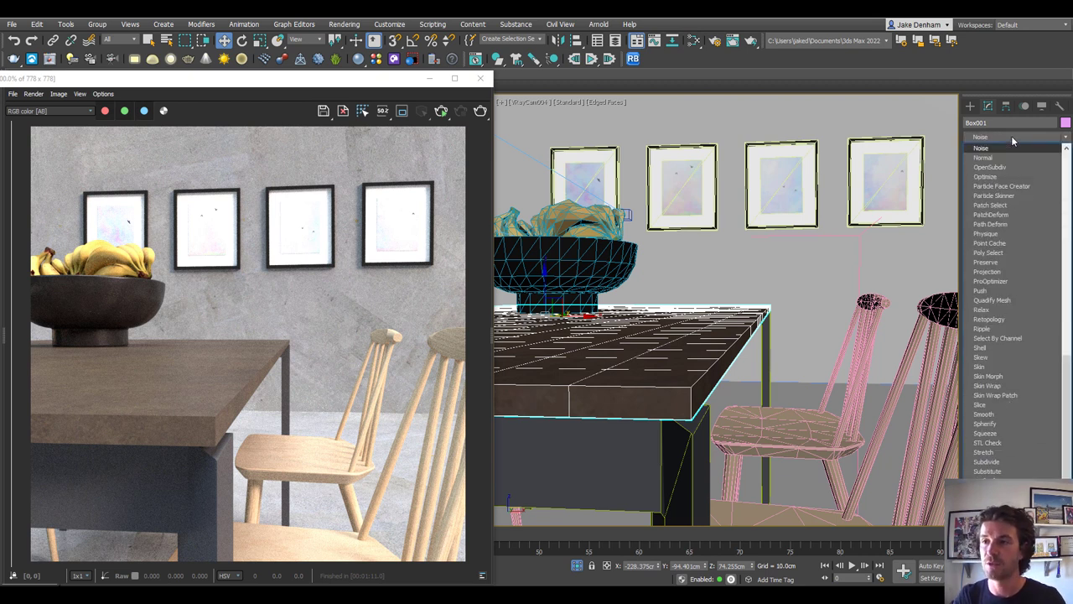
pyautogui.click(1026, 146)
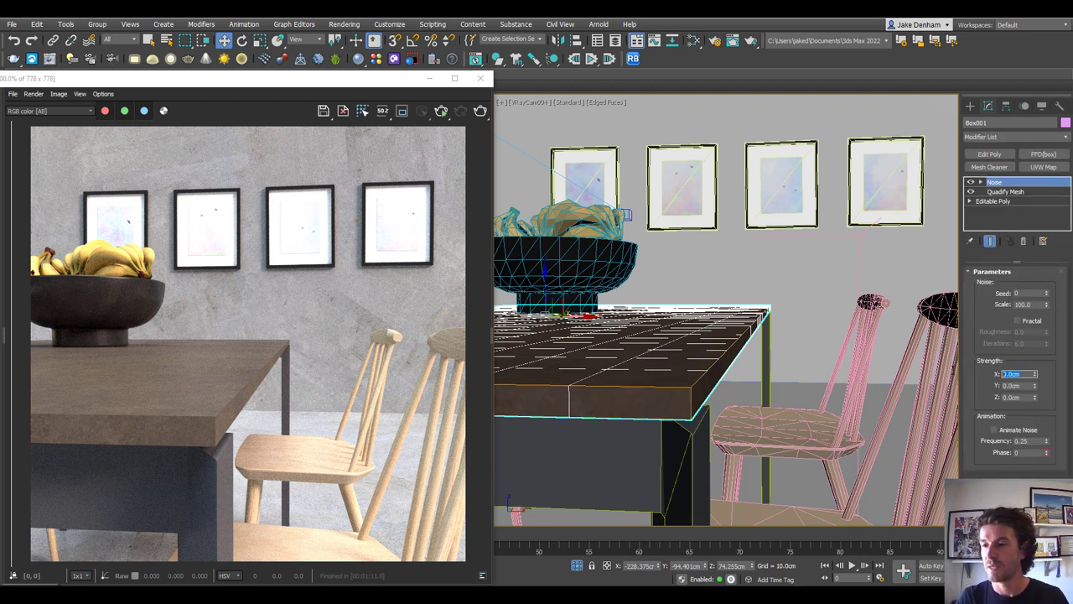
pyautogui.press('Tab')
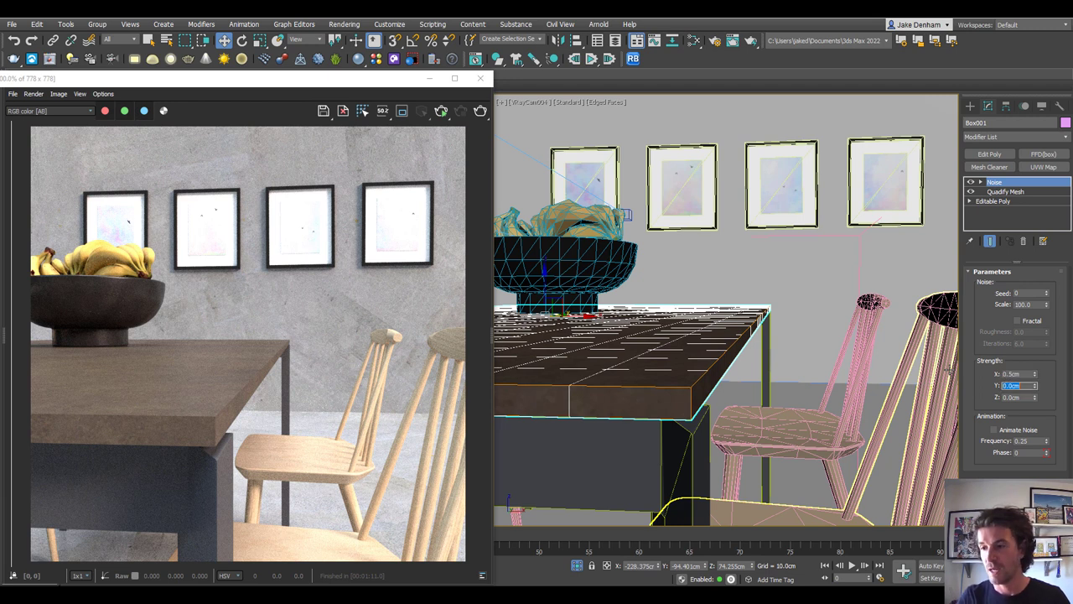
pyautogui.write('.5')
pyautogui.press('Tab')
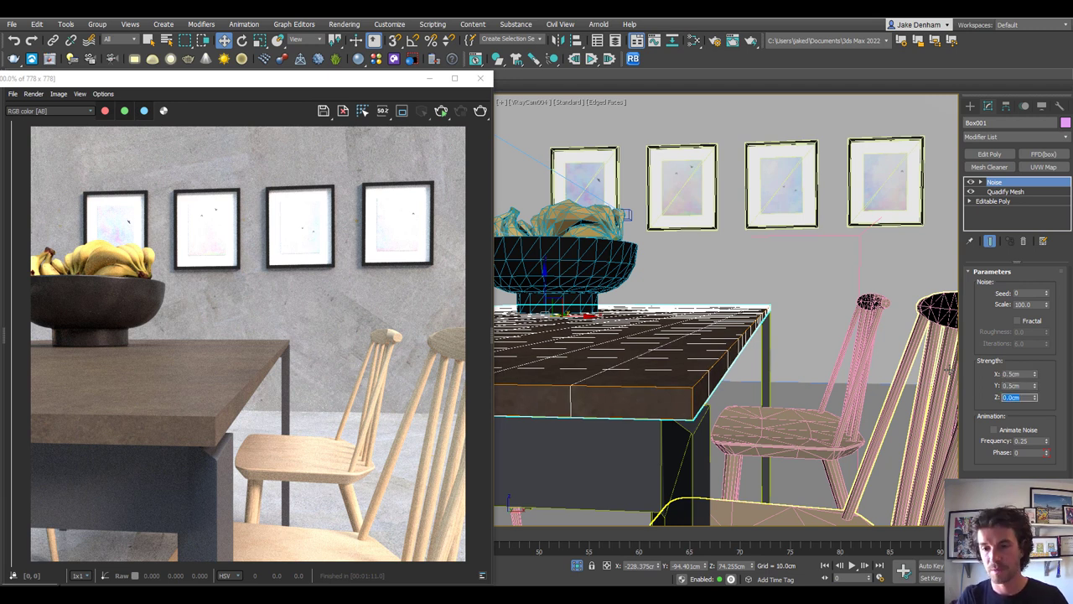
pyautogui.write('.5')
pyautogui.press('Return')
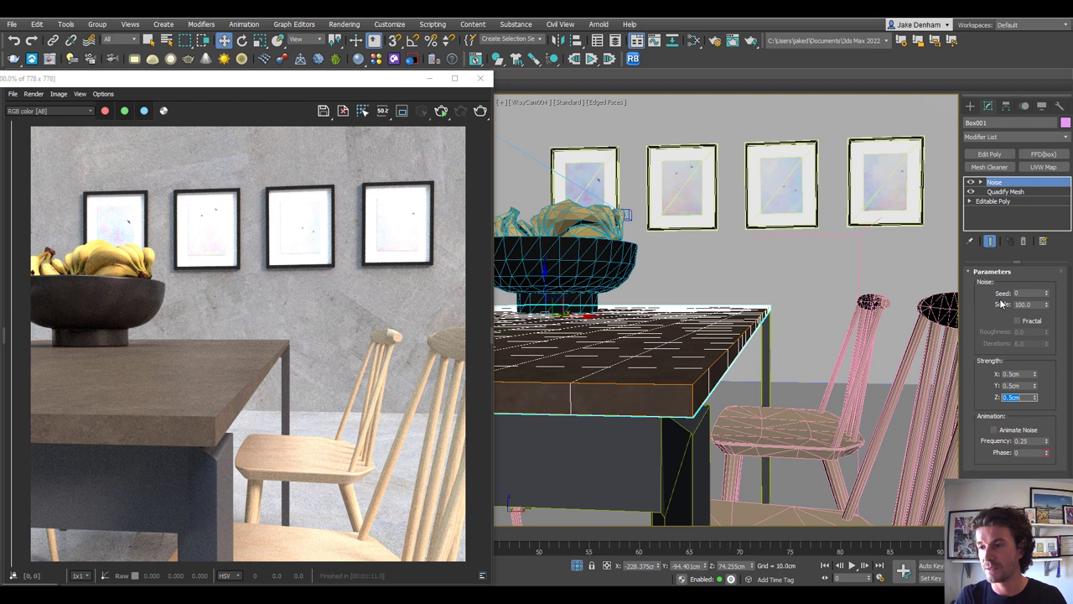
# Step: Try smaller scales for the tabletop's Noise modifier and settle on a scale of 50
pyautogui.click(1038, 305)
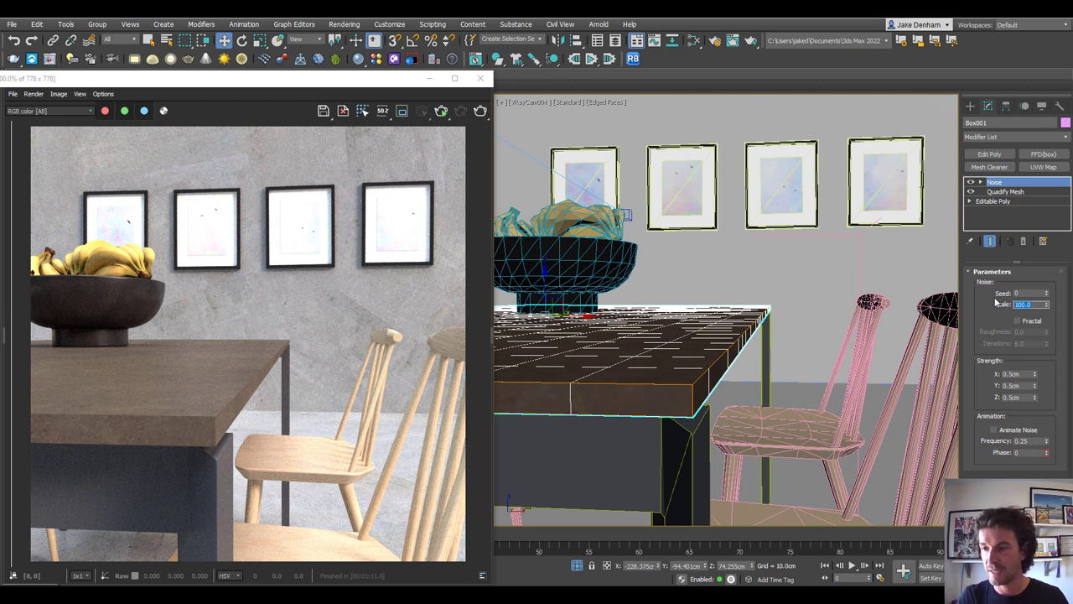
pyautogui.write('5')
pyautogui.press('Return')
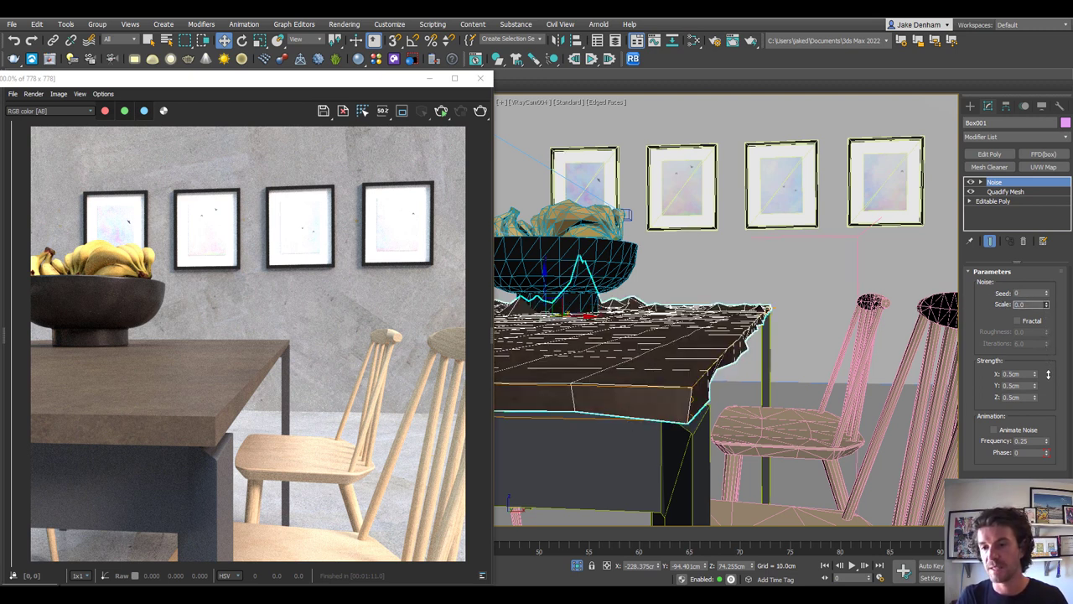
pyautogui.moveTo(1047, 374); pyautogui.dragTo(1041, 341)
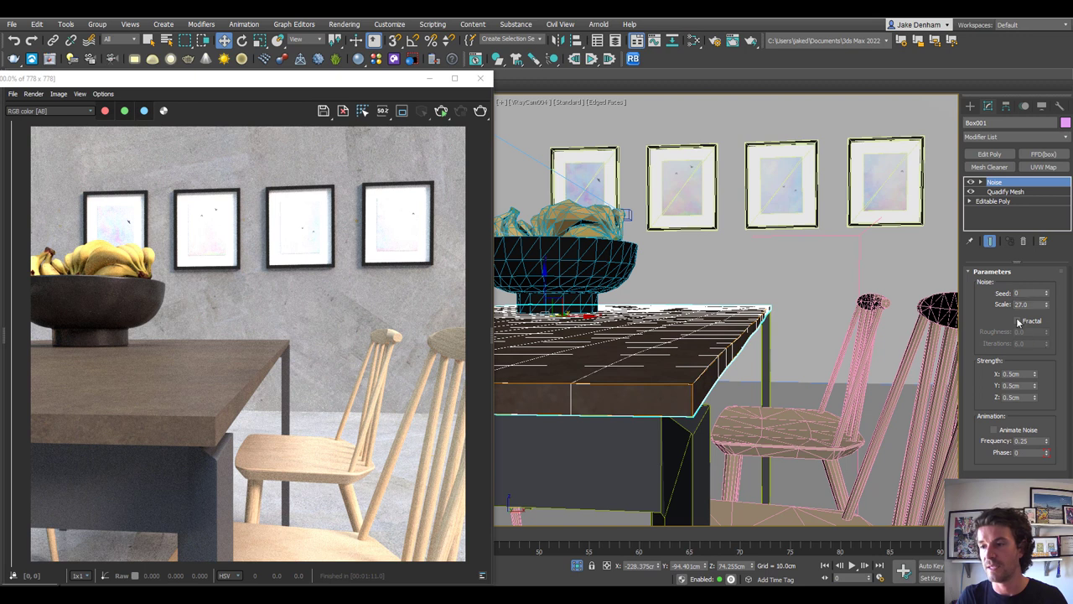
pyautogui.click(1037, 304)
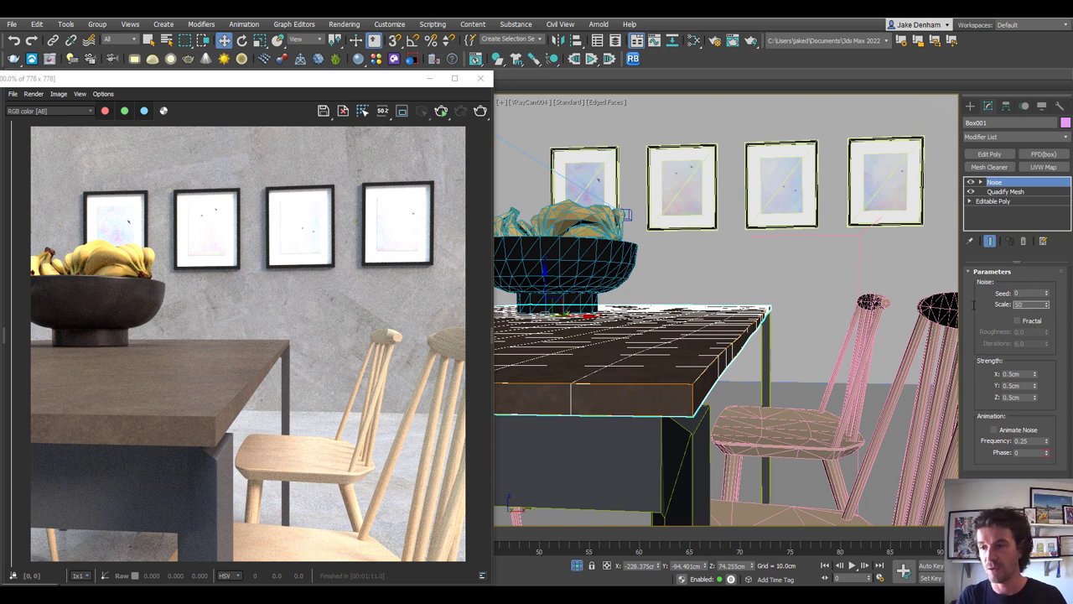
pyautogui.press('Return')
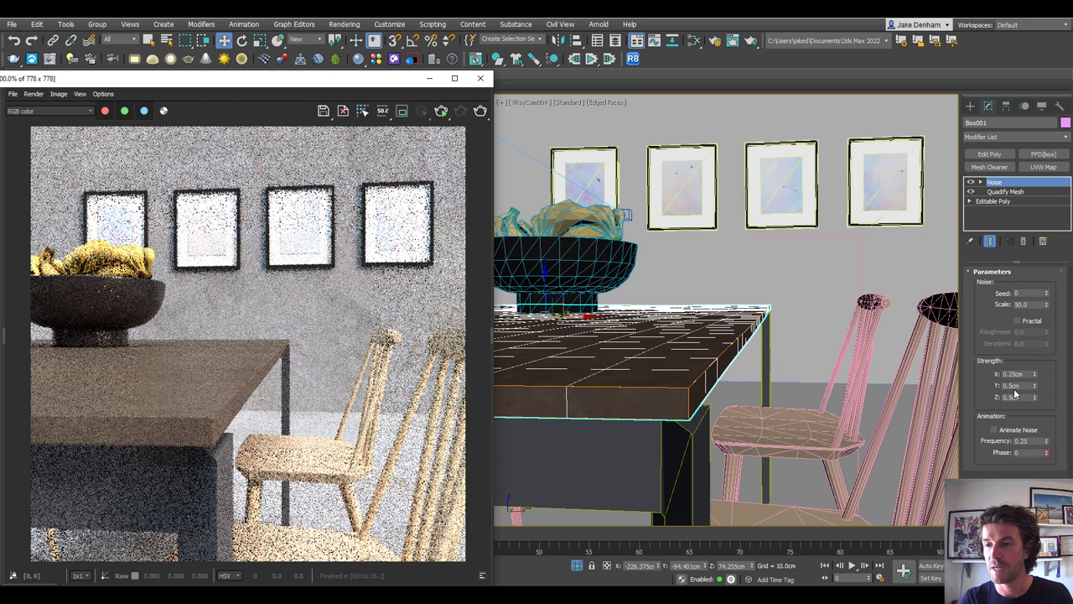
# Step: Reduce the tabletop's Noise strength to 0.25 cm on X, Y and Z
pyautogui.click(1011, 386)
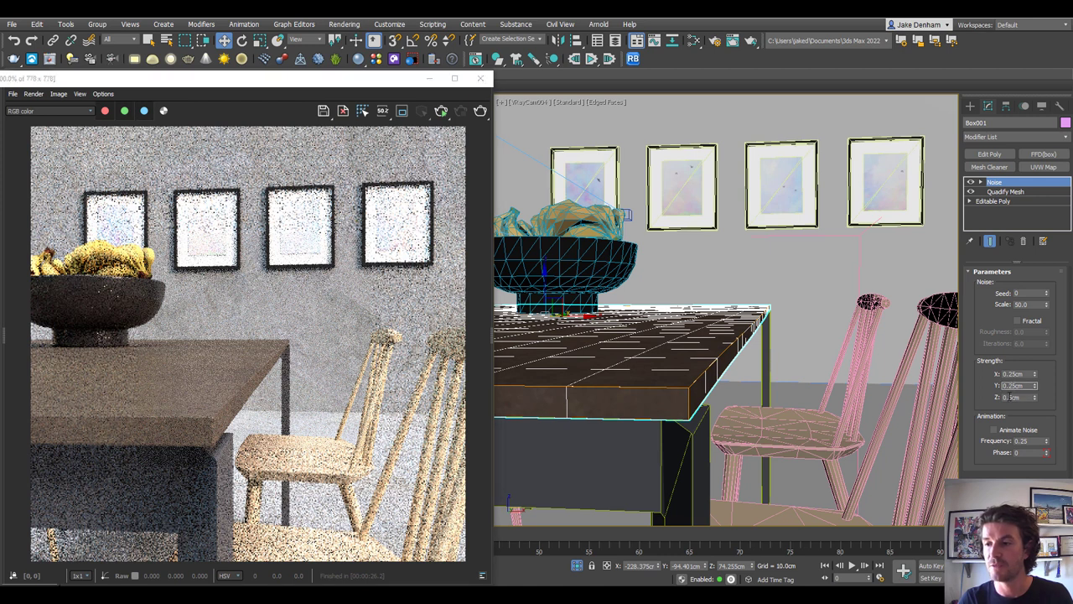
pyautogui.write('0.25')
pyautogui.press('Return')
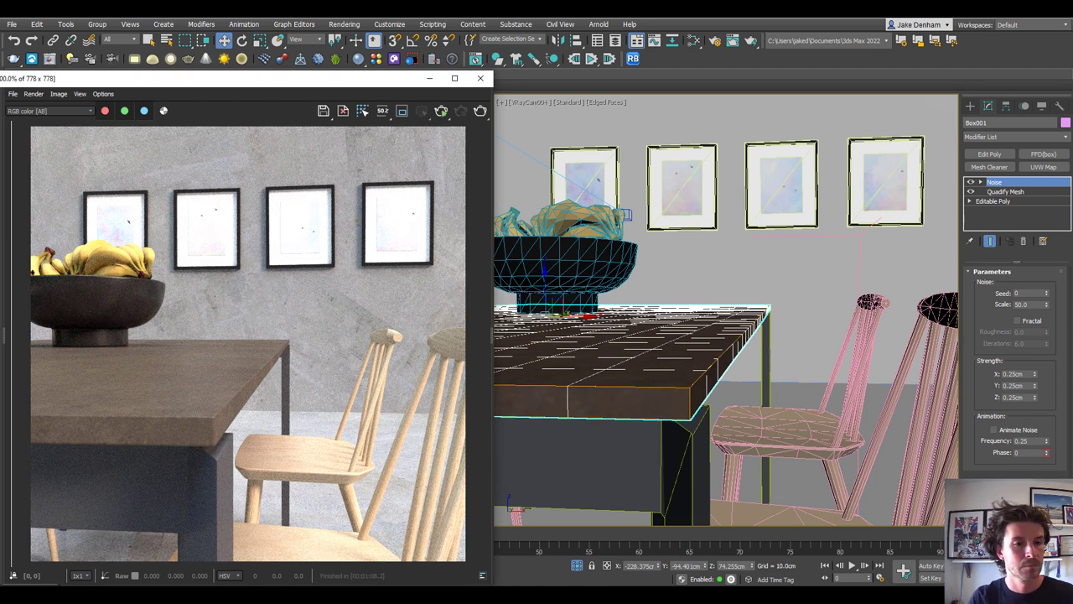
# Step: Compare the close-up tabletop render and the full dining scene render with their earlier versions using the A/B divider
pyautogui.moveTo(11, 405)
pyautogui.mouseDown()
pyautogui.moveTo(477, 406)
pyautogui.moveTo(12, 398)
pyautogui.mouseUp()
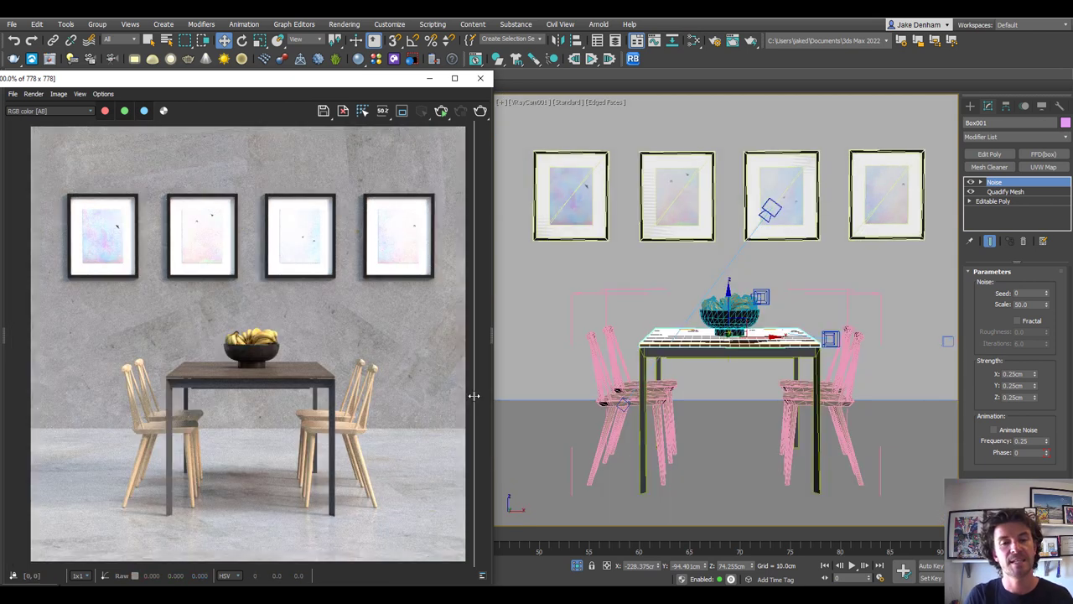
pyautogui.moveTo(474, 396); pyautogui.dragTo(12, 396)
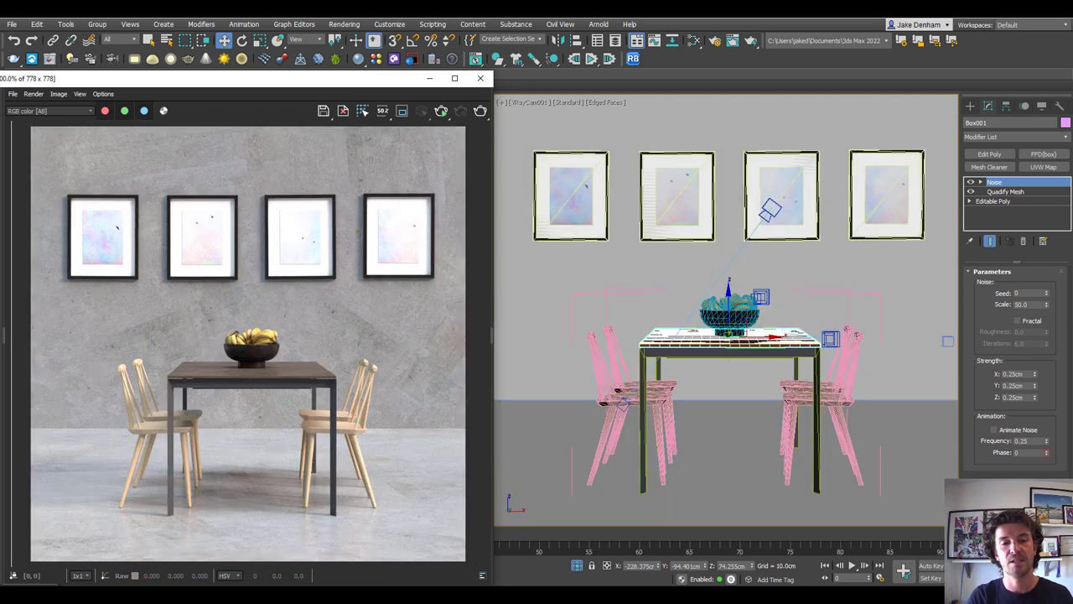